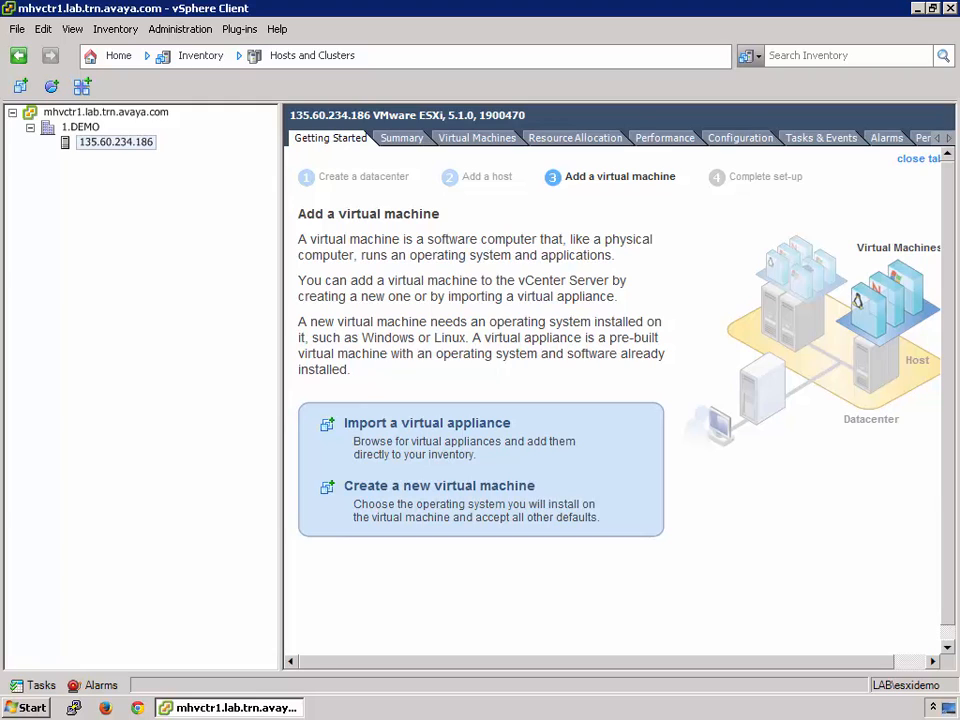
Start deploying an OVF template using CM-Simplex-06.03.0.124.0-e51-1.ova from the Communication Manager folder as the source
{"action": "left_click", "coordinate": [17, 29]}
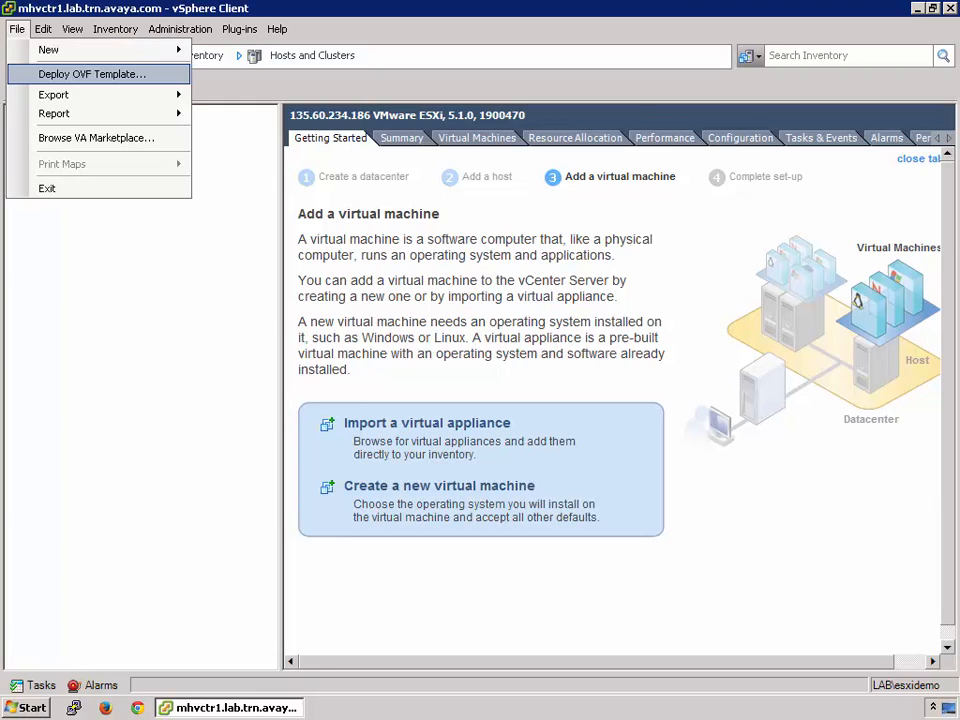
{"action": "left_click", "coordinate": [88, 73]}
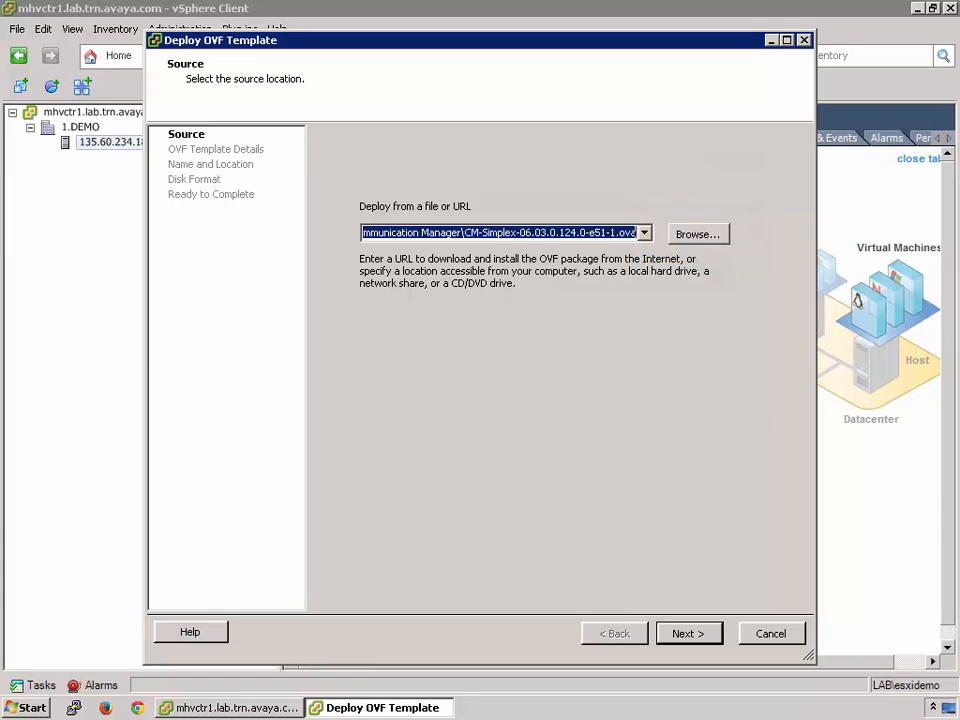
{"action": "left_click", "coordinate": [698, 234]}
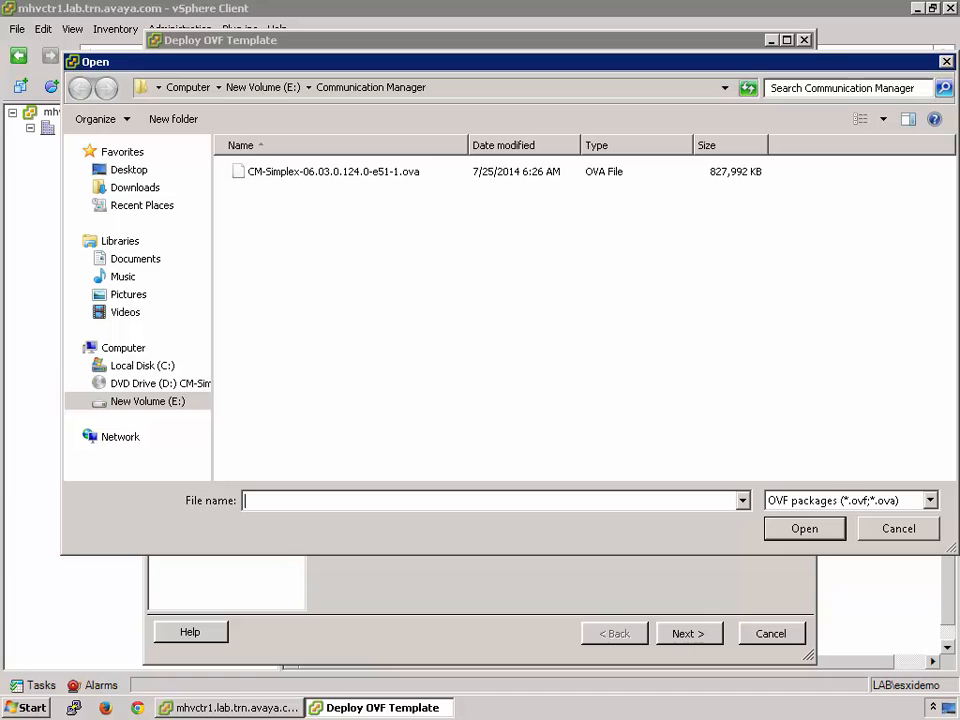
{"action": "left_click", "coordinate": [333, 172]}
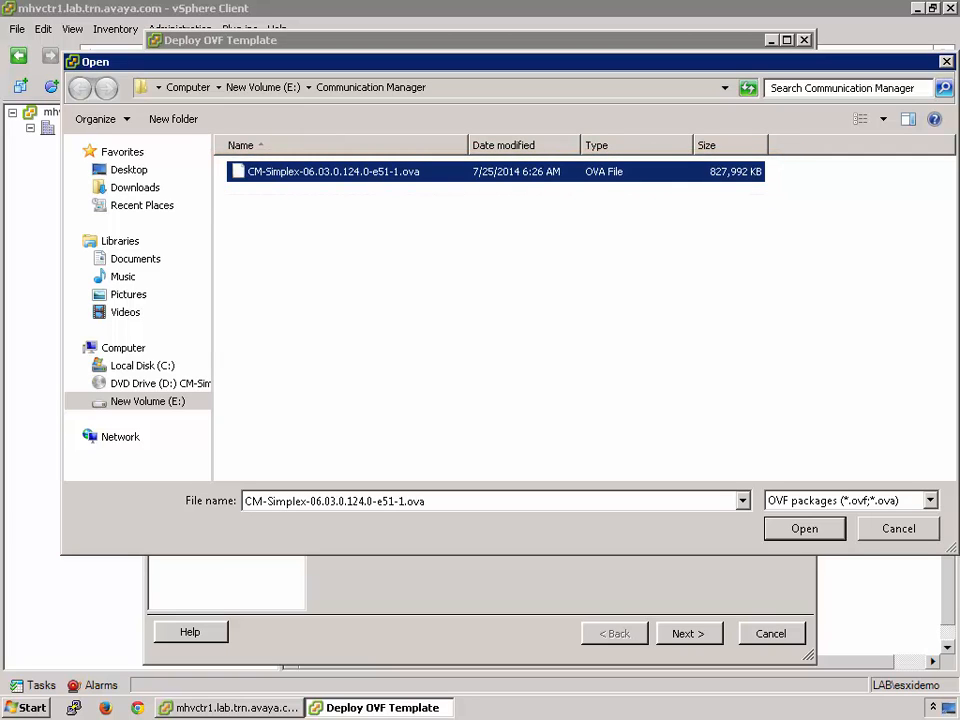
{"action": "left_click", "coordinate": [804, 529]}
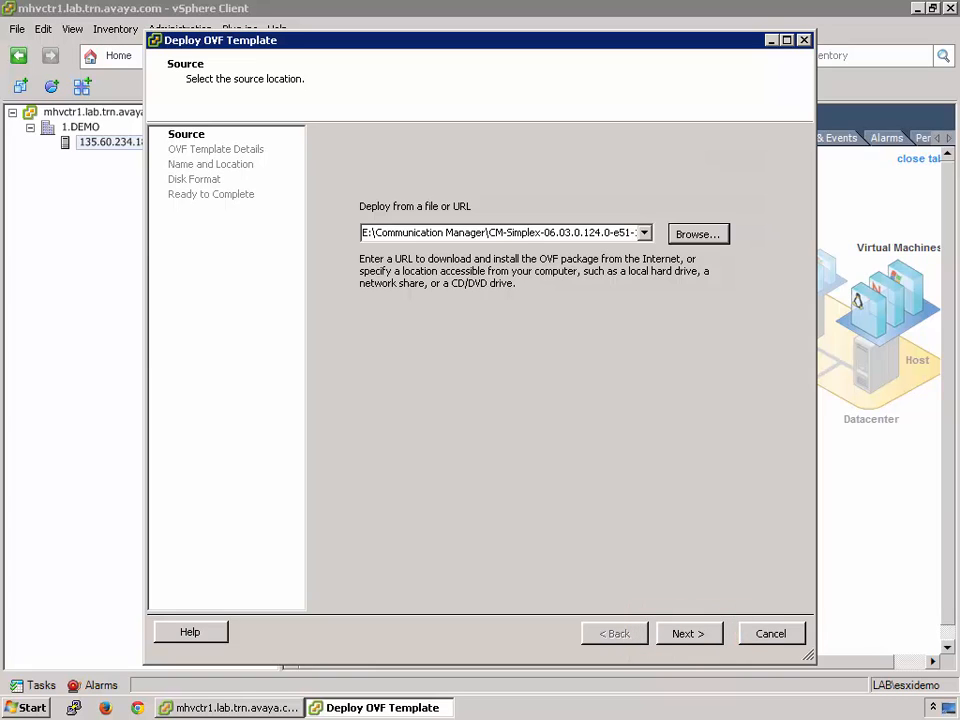
{"action": "left_click", "coordinate": [689, 633]}
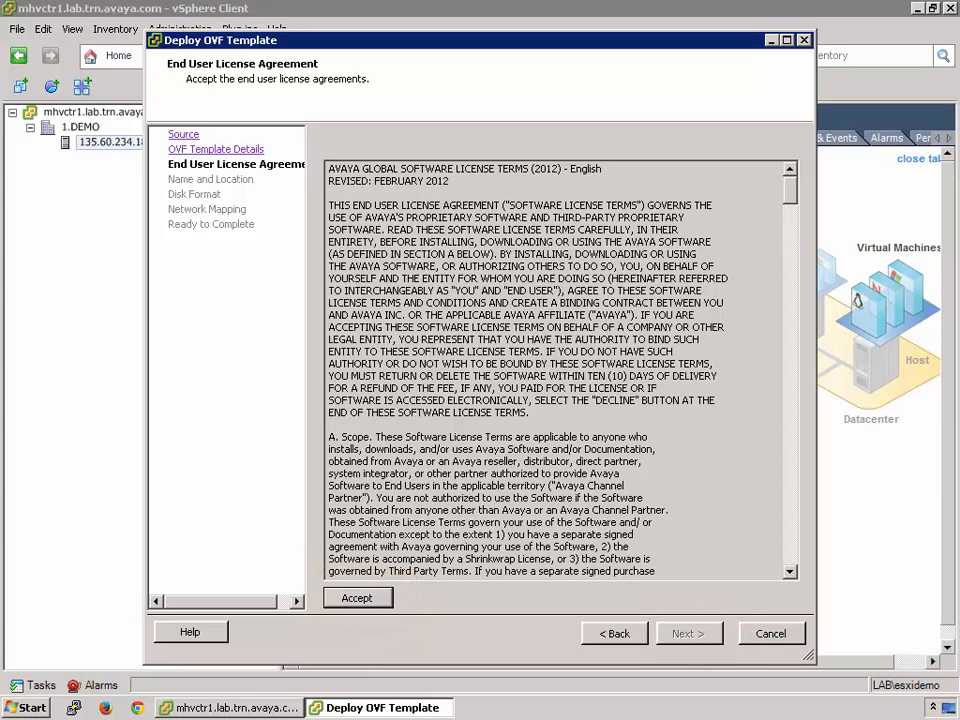
Accept the end user license agreement and choose CM-OVA-Deploy as the inventory location, keeping the name Communication Manager
{"action": "left_click", "coordinate": [357, 598]}
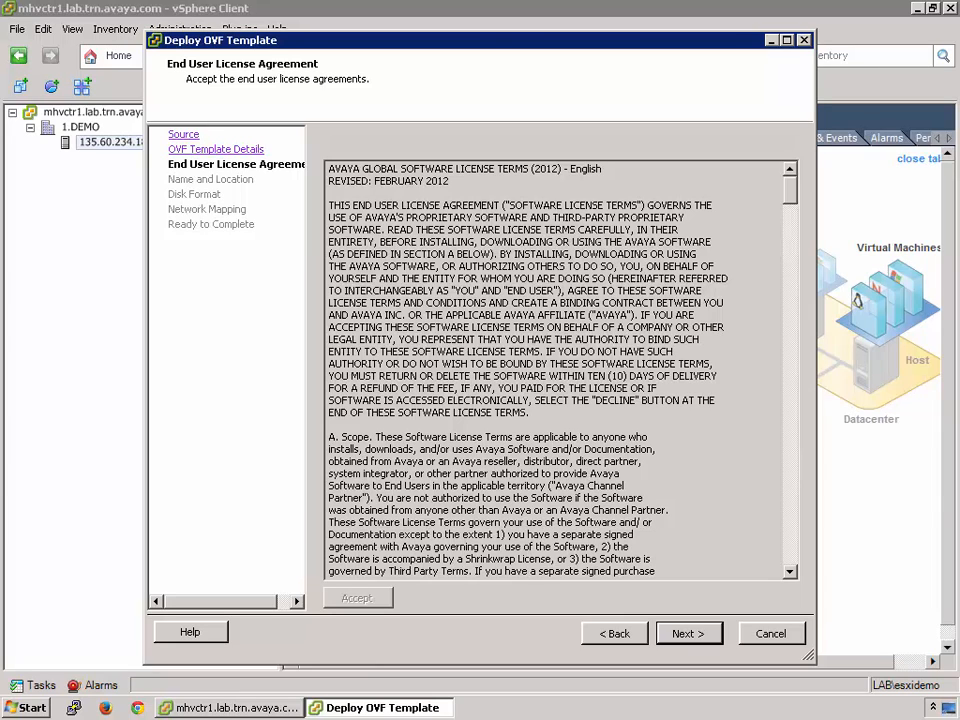
{"action": "left_click", "coordinate": [689, 633]}
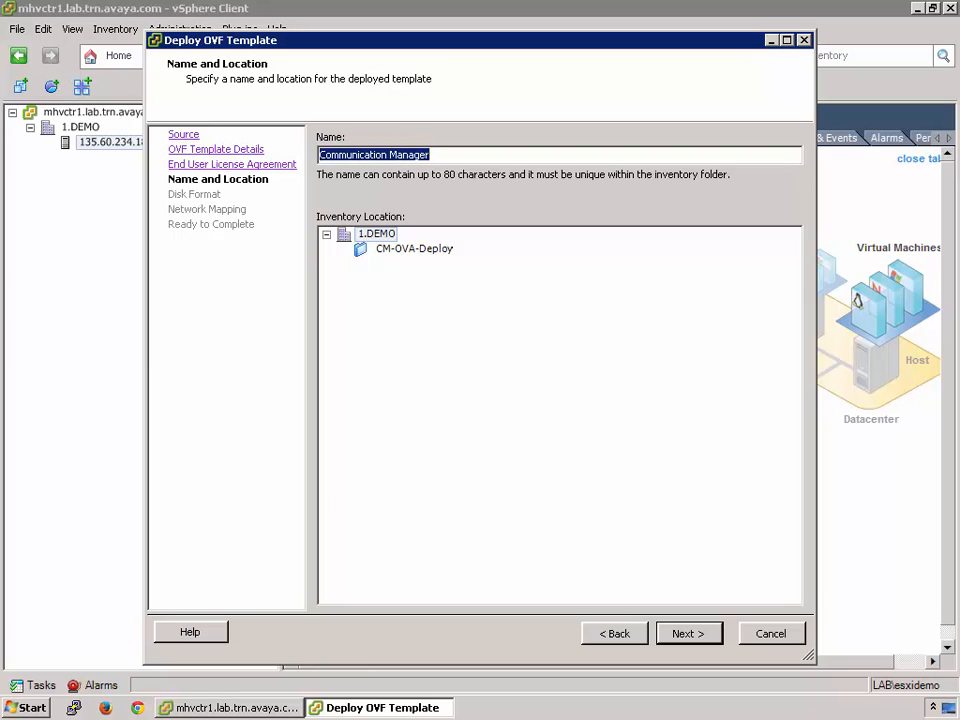
{"action": "left_click", "coordinate": [414, 249]}
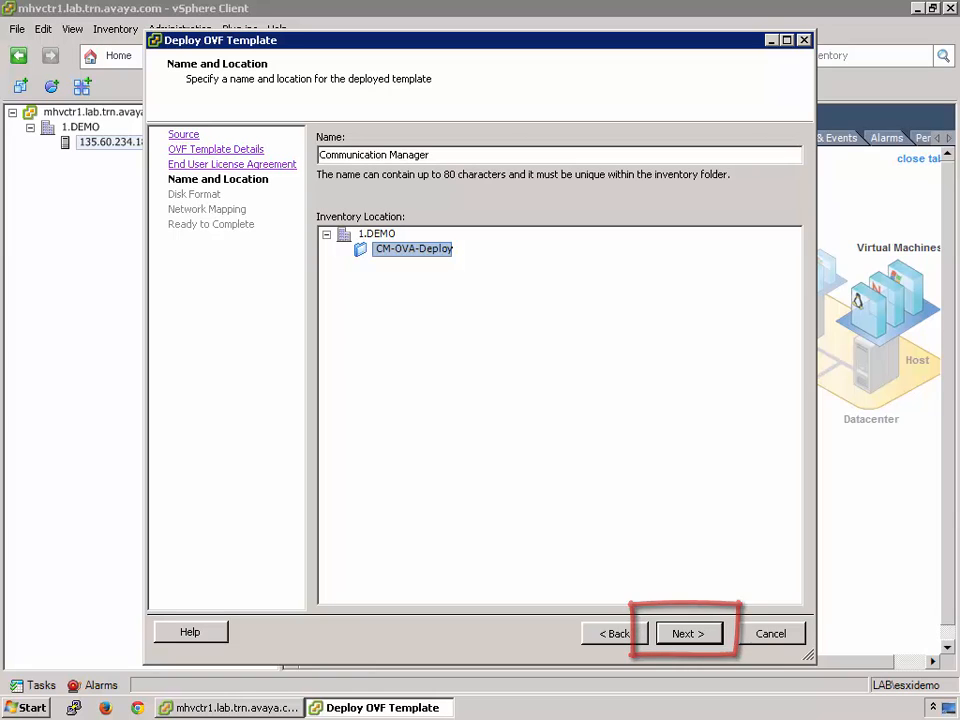
{"action": "left_click", "coordinate": [689, 633]}
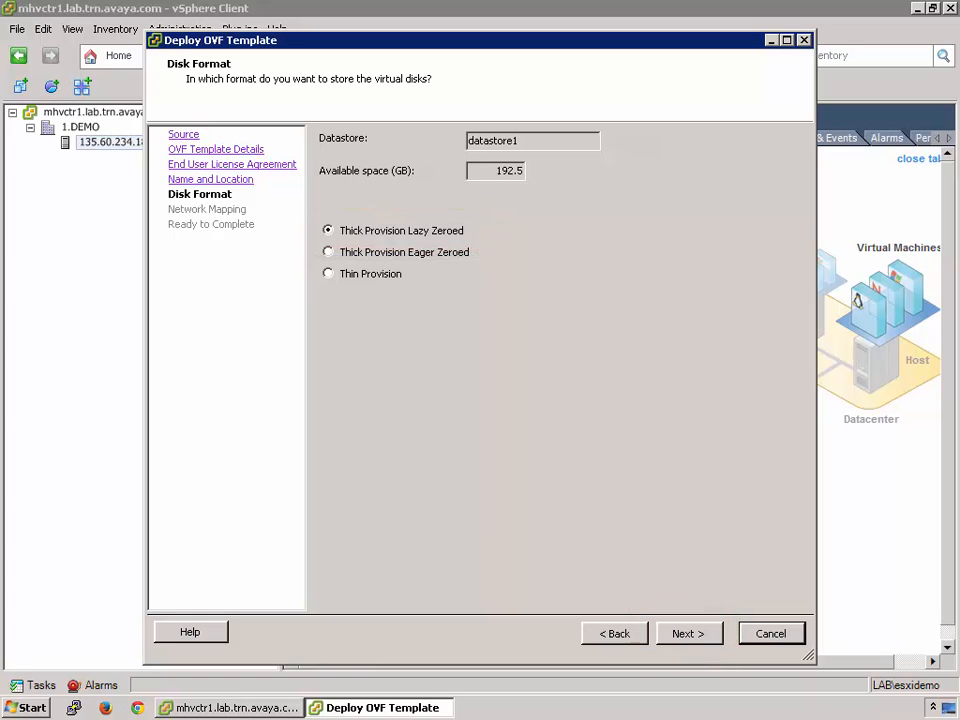
Keep Thick Provision Lazy Zeroed disks, map VM Network to Demo VLAN 1, and run the deployment through to completion
{"action": "left_click", "coordinate": [689, 633]}
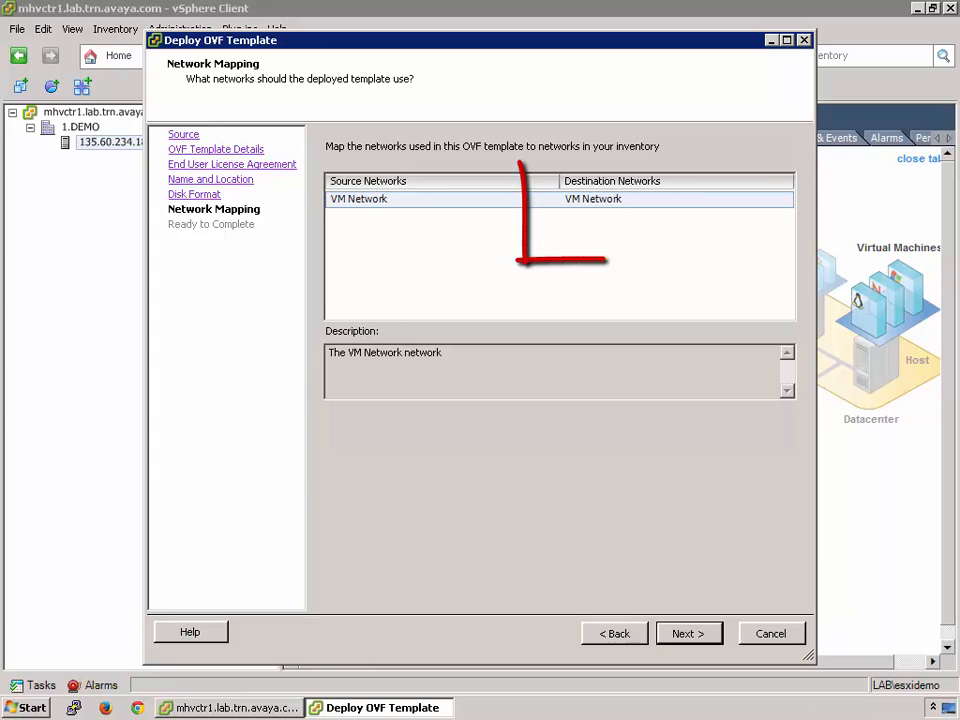
{"action": "left_click", "coordinate": [668, 199]}
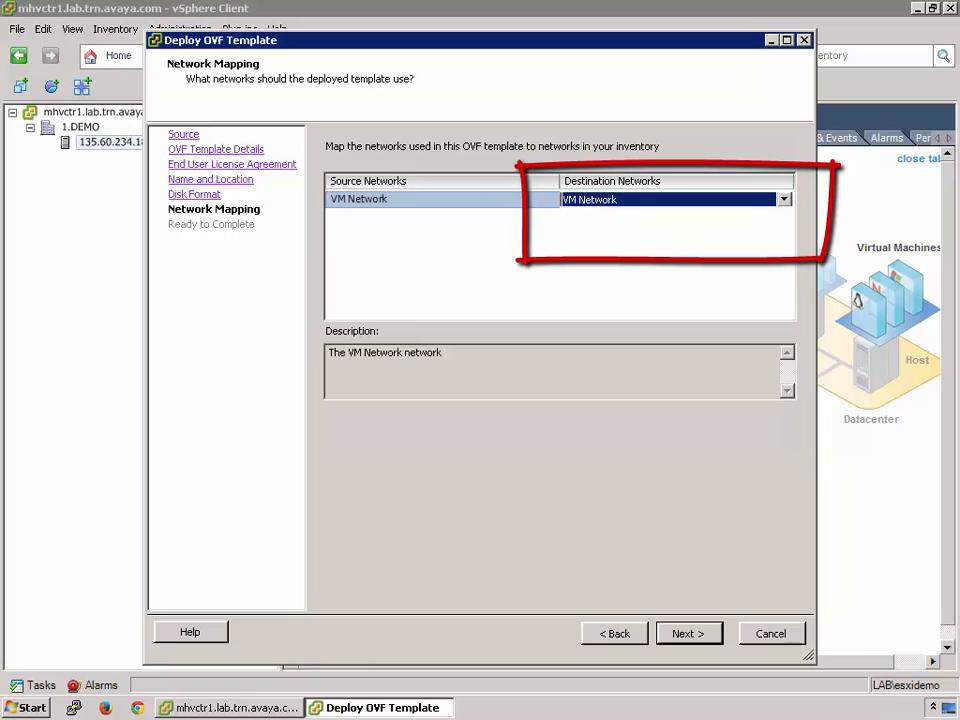
{"action": "left_click", "coordinate": [784, 200]}
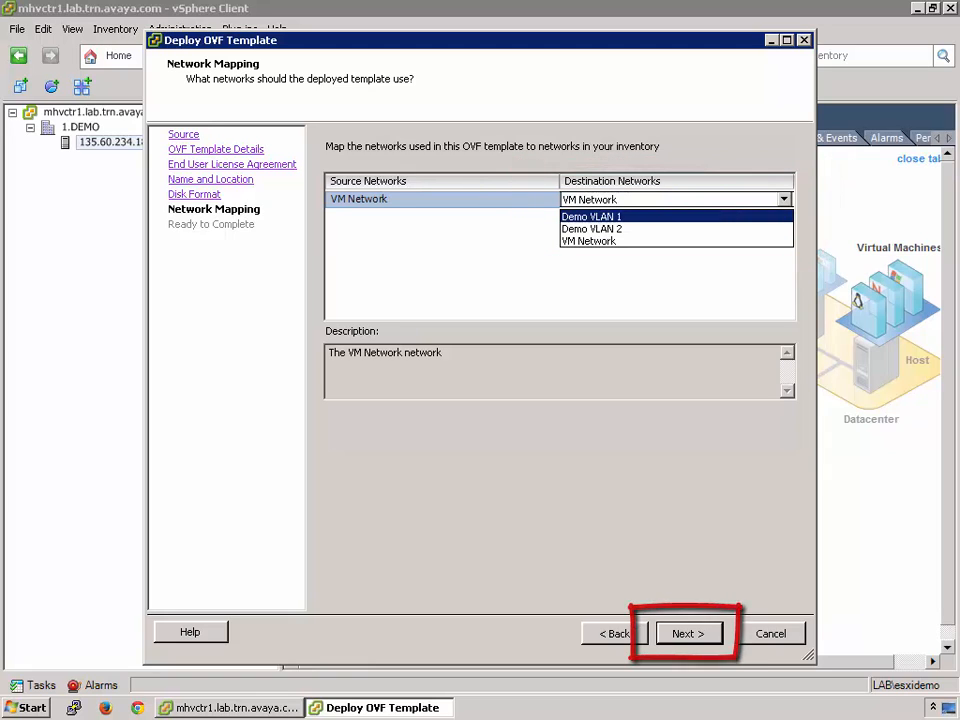
{"action": "left_click", "coordinate": [592, 217]}
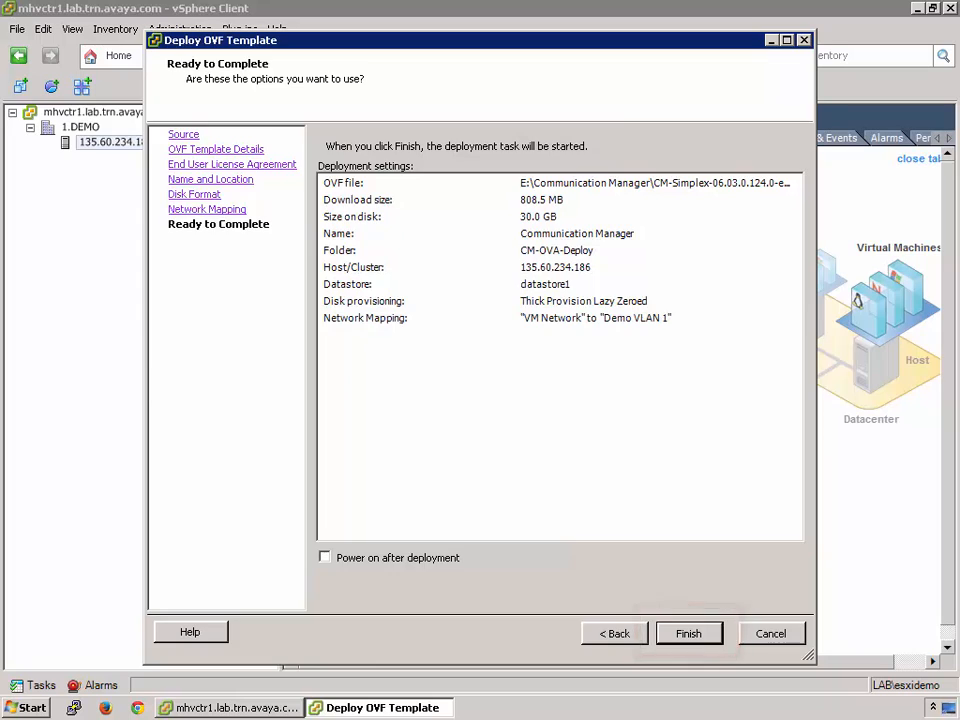
{"action": "key", "text": "Return"}
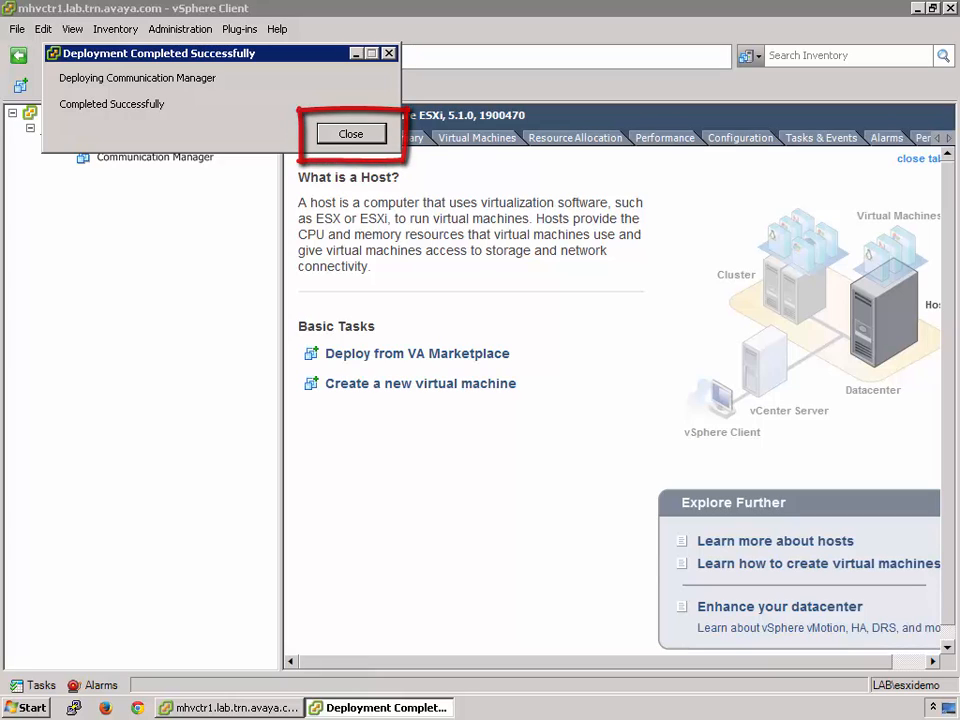
{"action": "key", "text": "Return"}
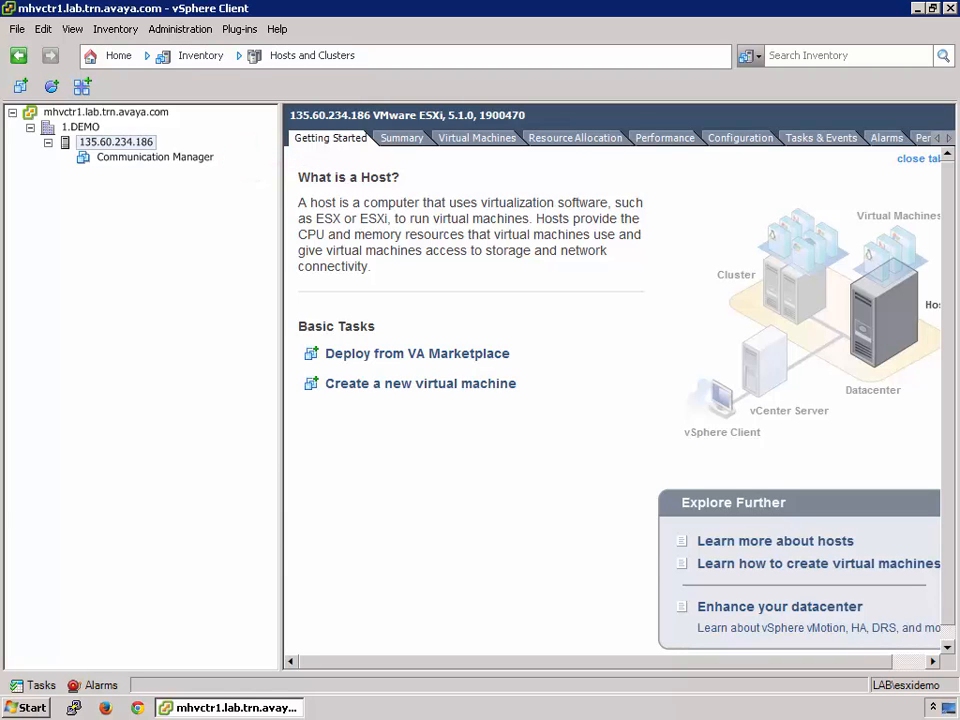
Open the console of the Communication Manager virtual machine and power it on
{"action": "left_click", "coordinate": [155, 157]}
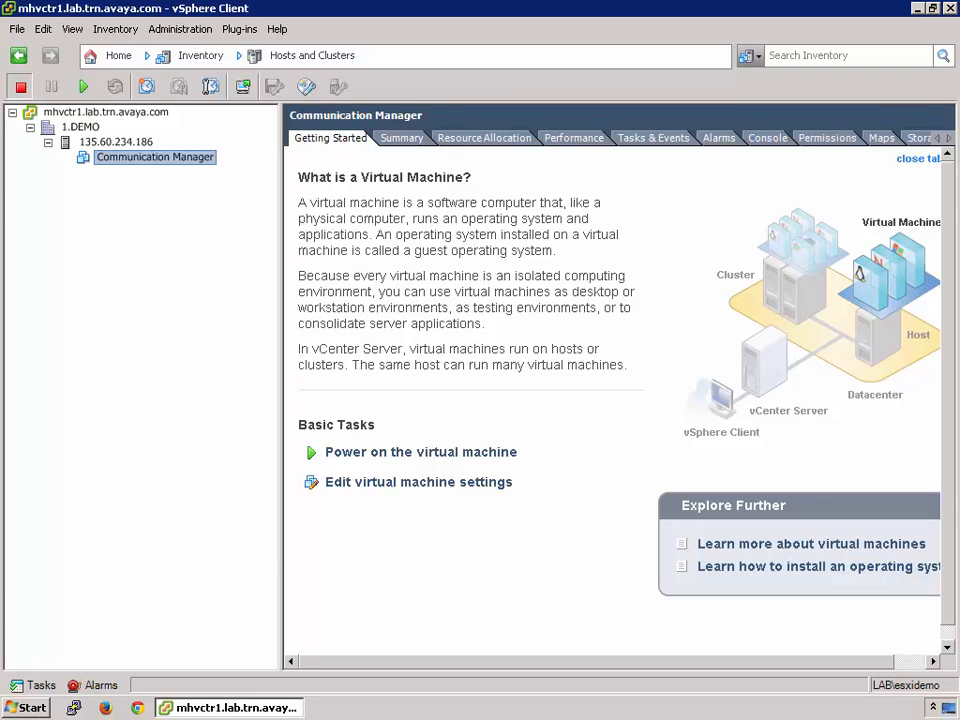
{"action": "right_click", "coordinate": [196, 158]}
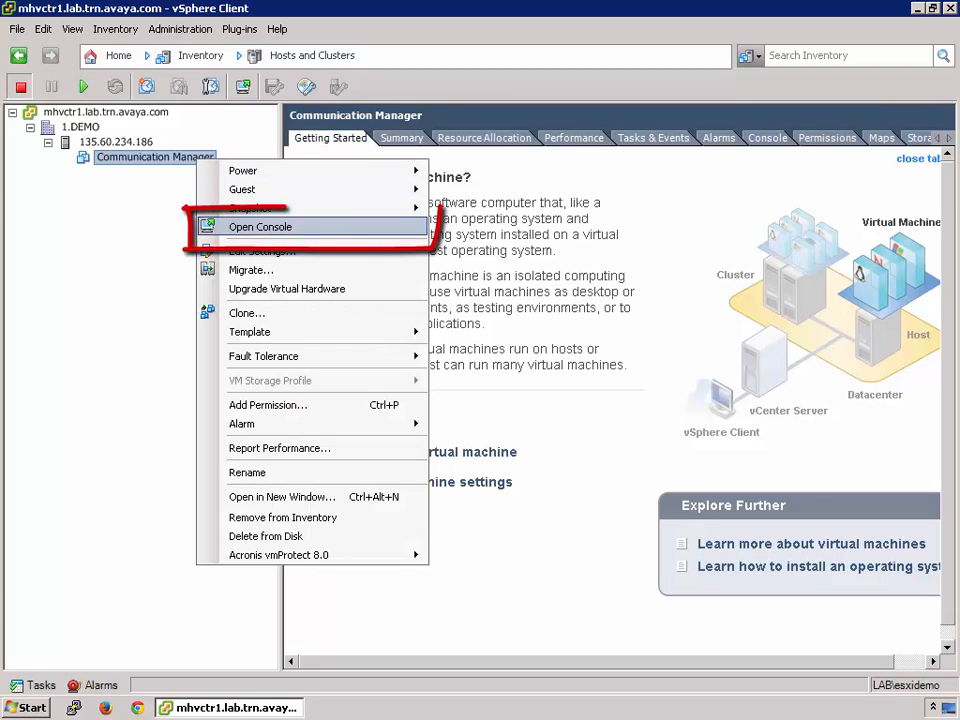
{"action": "key", "text": "Return"}
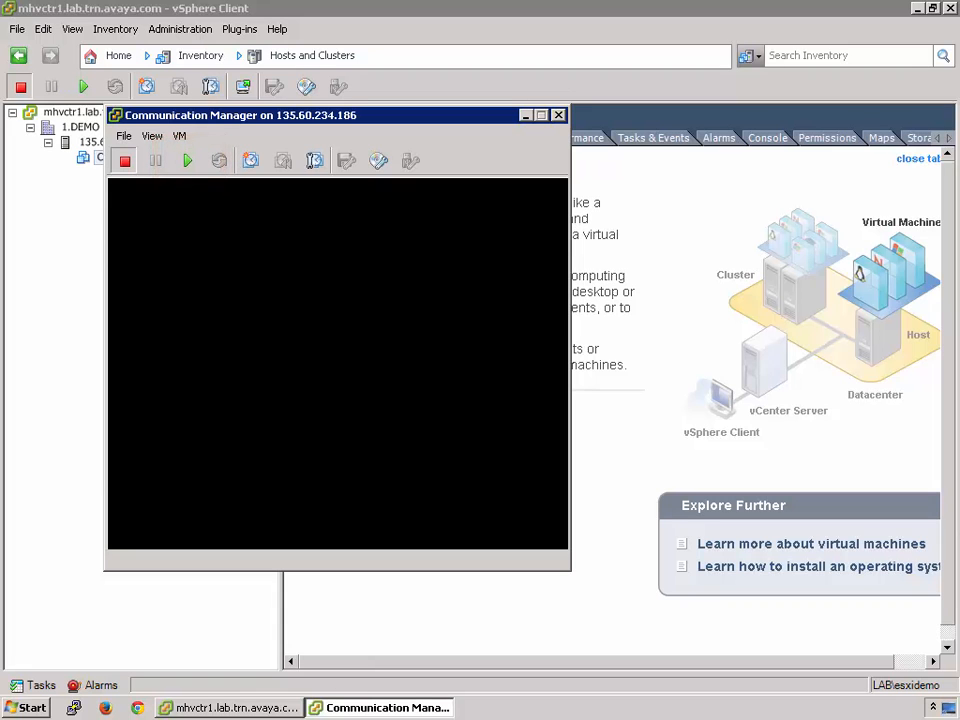
{"action": "left_click", "coordinate": [187, 160]}
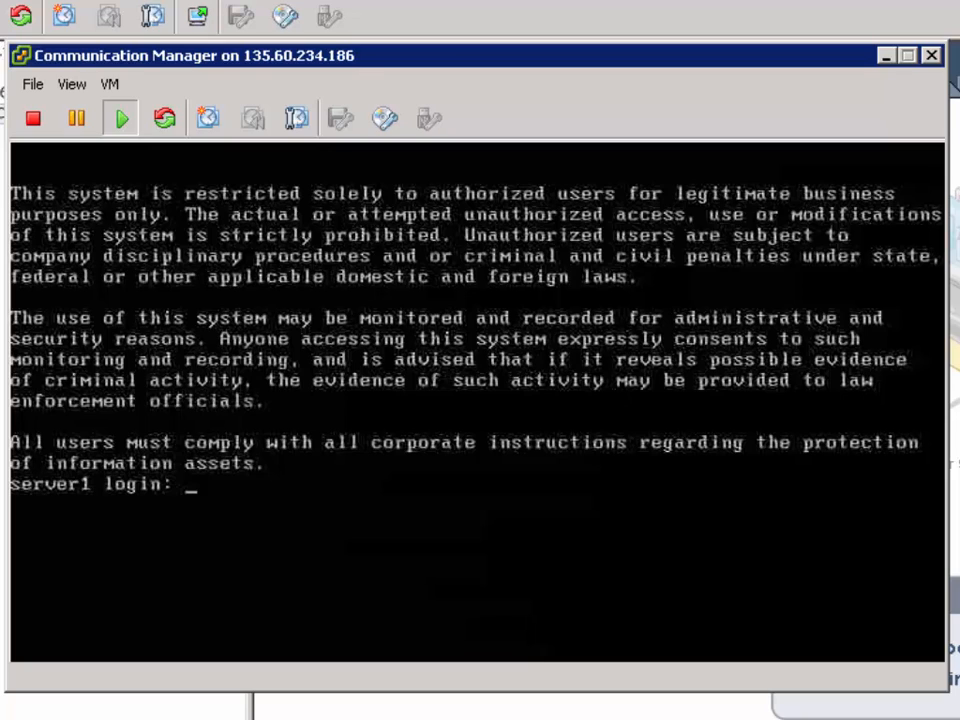
Log in to the server console as craft with the account password
{"action": "left_click", "coordinate": [477, 440]}
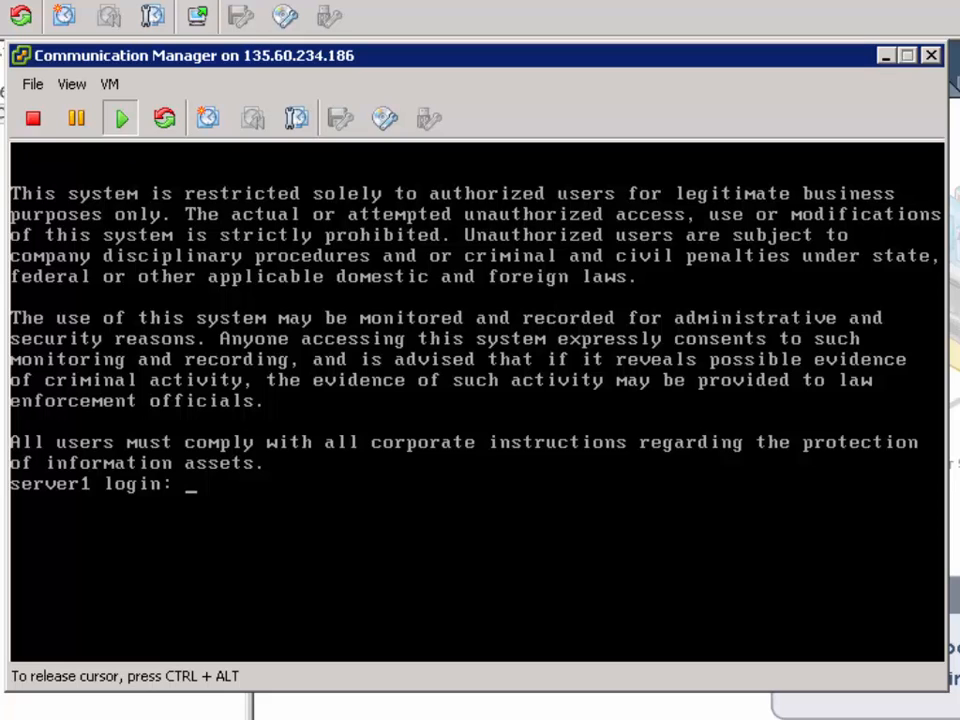
{"action": "key", "text": "Return"}
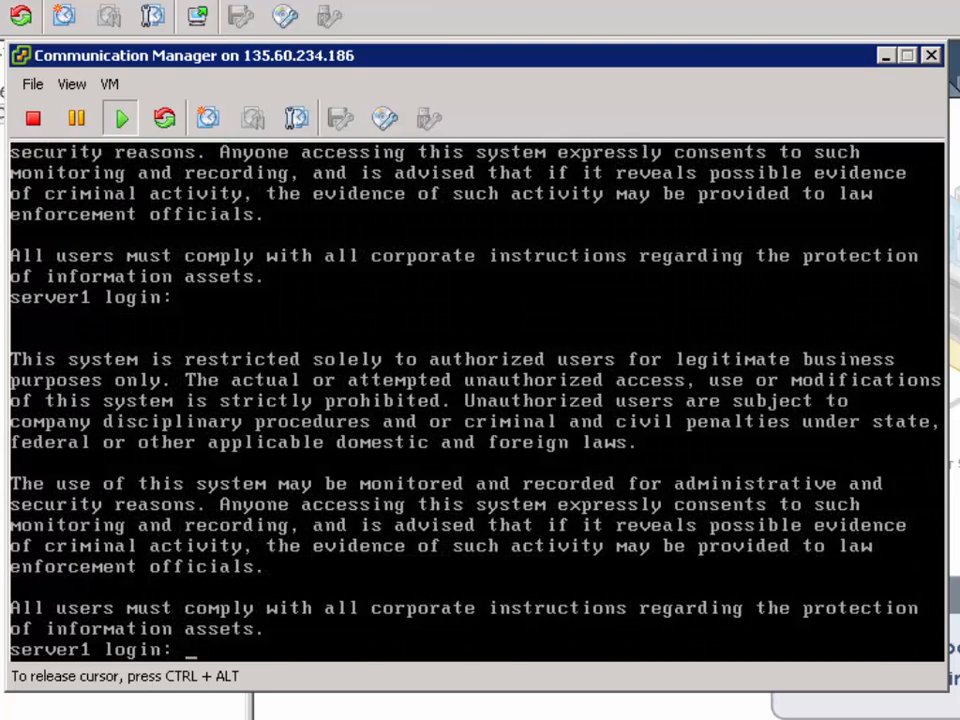
{"action": "type", "text": "craft"}
{"action": "key", "text": "Return"}
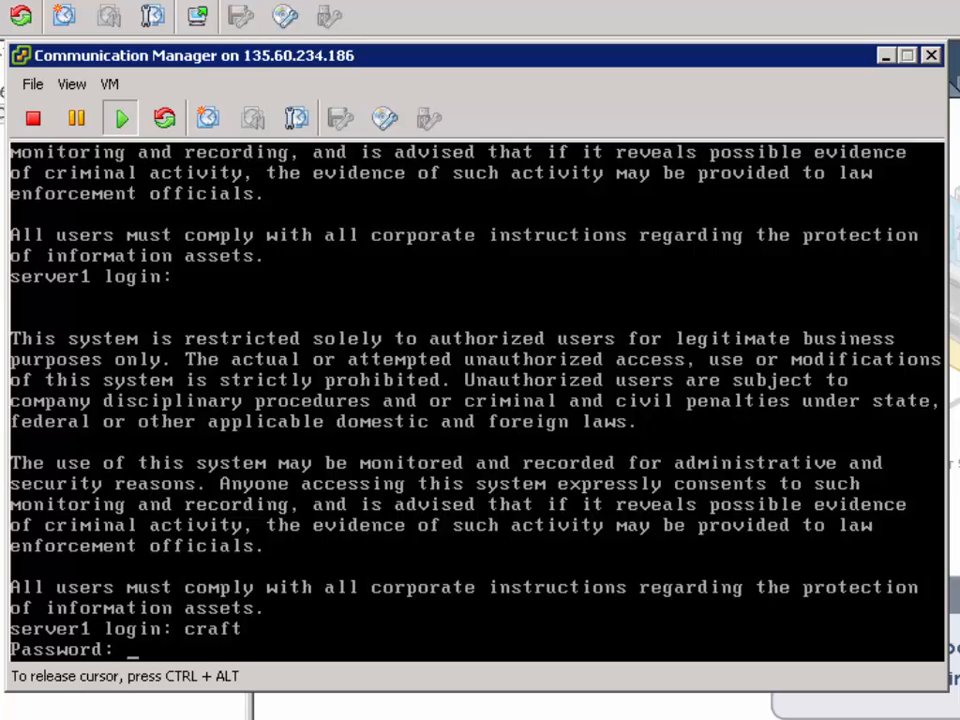
{"action": "key", "text": "Return"}
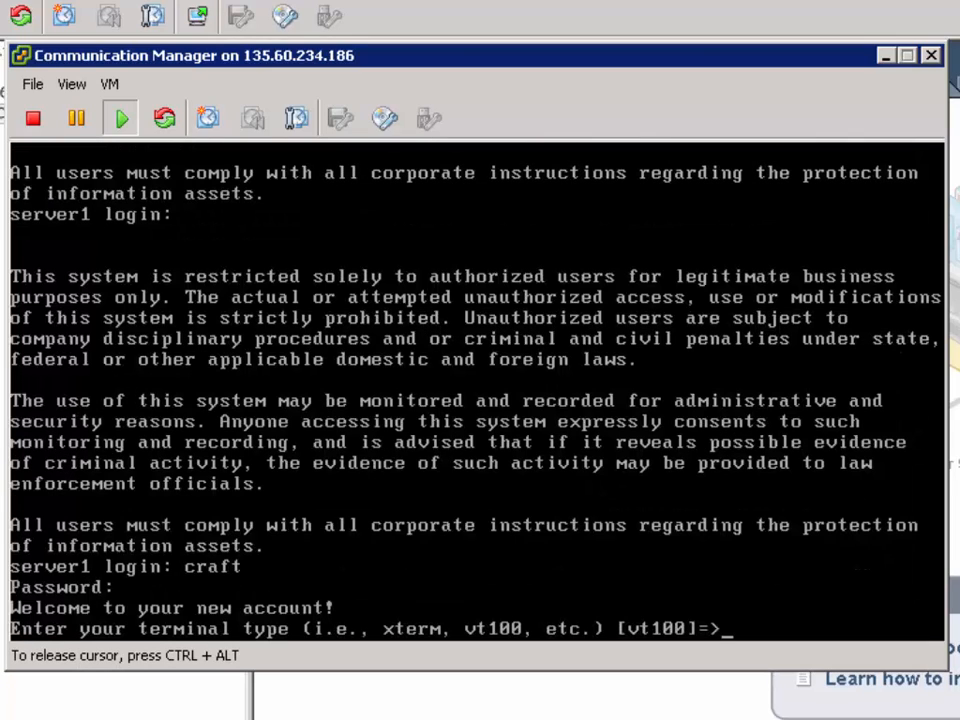
Set the terminal type to vt100 and answer y to suppress alarm origination
{"action": "type", "text": "vt100"}
{"action": "key", "text": "Return"}
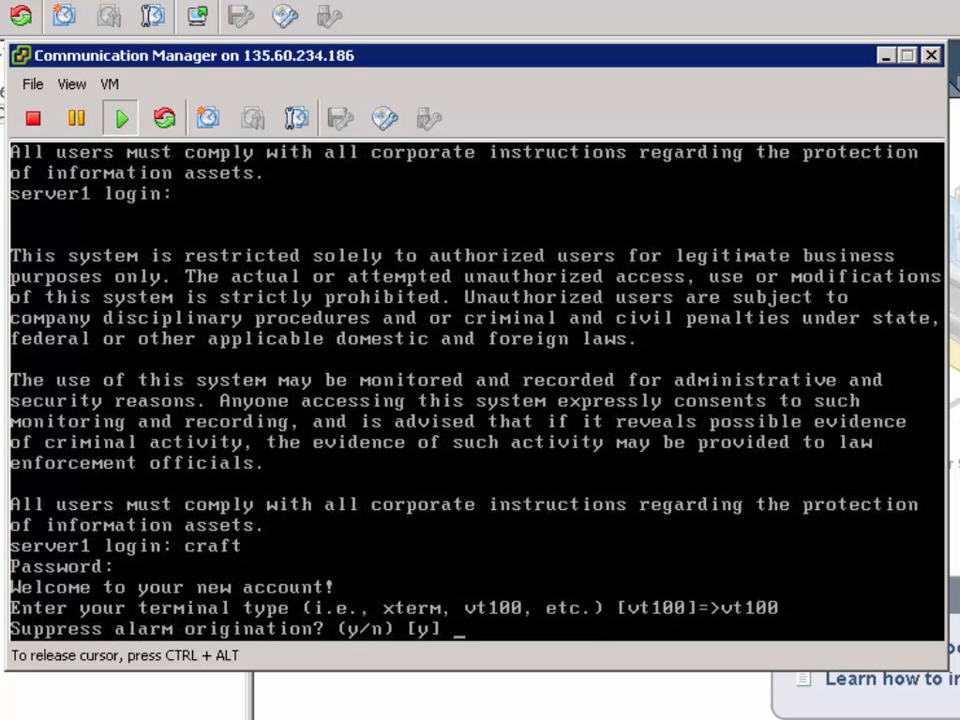
{"action": "type", "text": "y"}
{"action": "key", "text": "Return"}
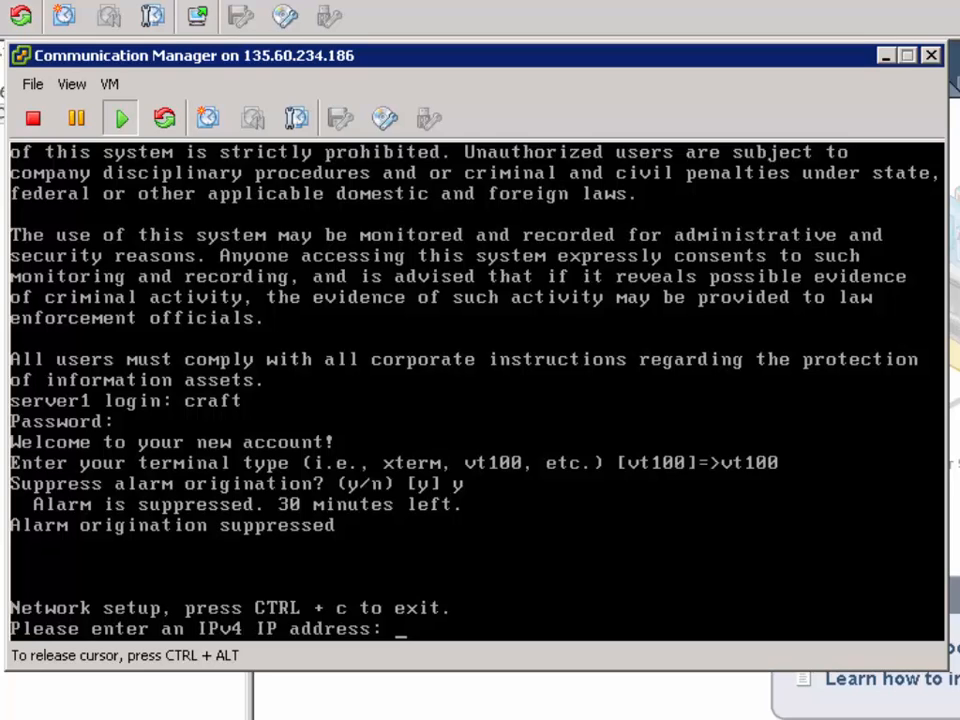
Enter 135.60.234.187 as the IPv4 IP address in the network setup
{"action": "type", "text": "135.60.234"}
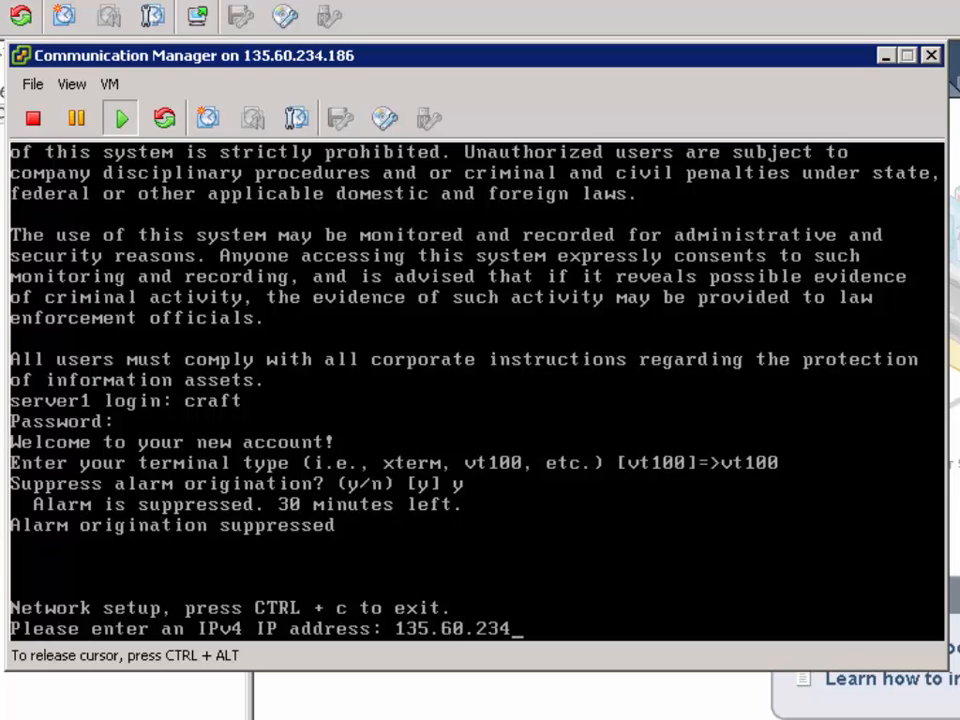
{"action": "type", "text": ".187"}
{"action": "key", "text": "Return"}
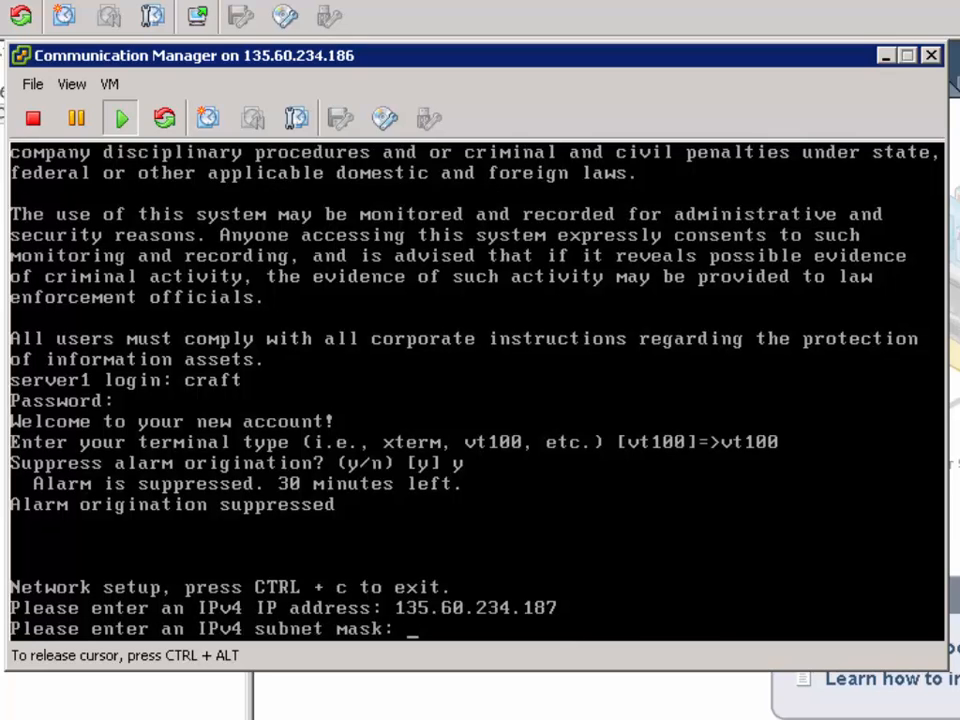
Enter 255.255.255.224 as the IPv4 subnet mask in the network setup
{"action": "type", "text": "255.255.255"}
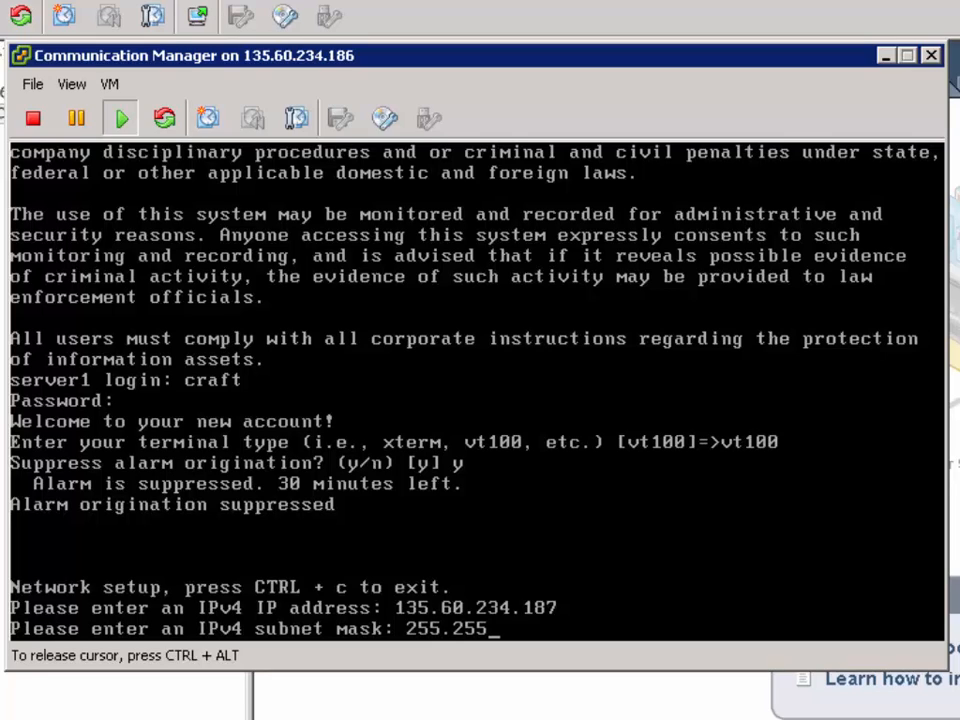
{"action": "type", "text": ".224"}
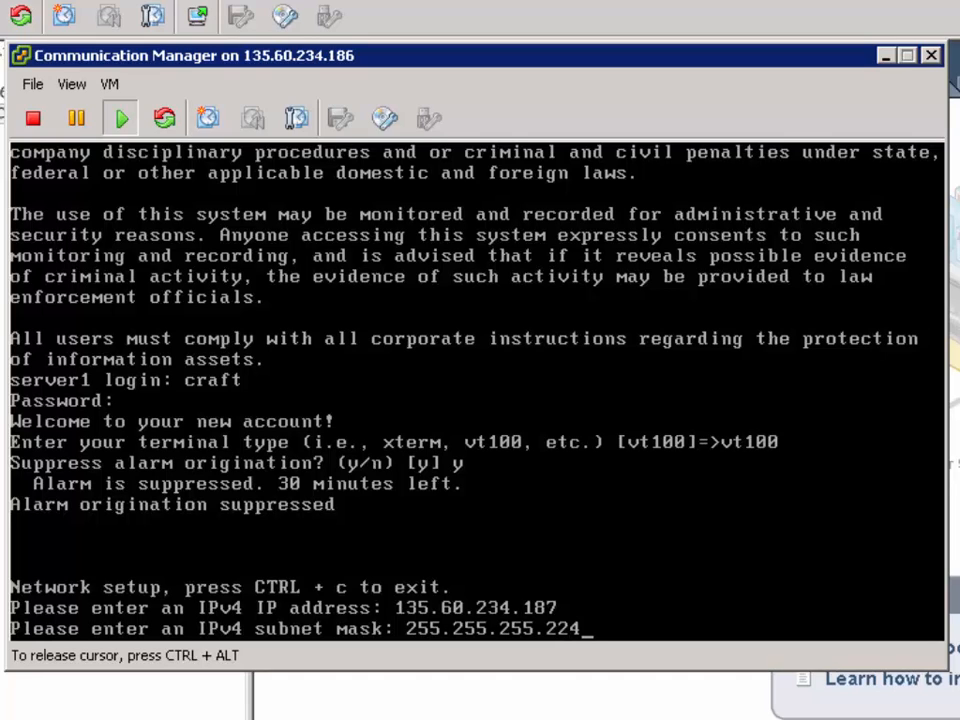
{"action": "key", "text": "Return"}
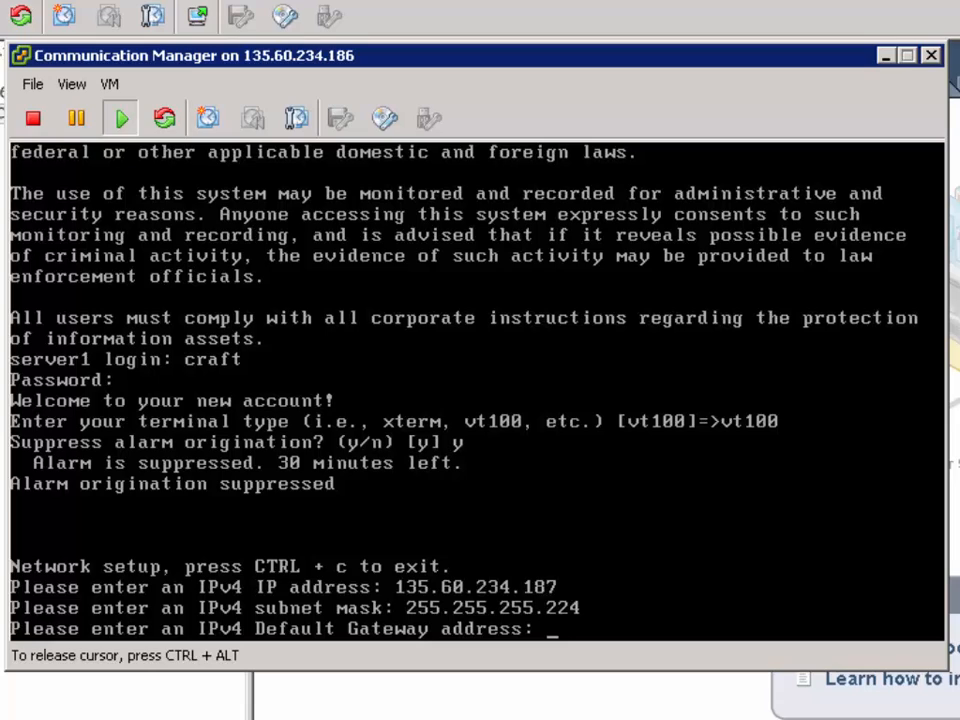
Enter 135.60.234.190 as the IPv4 default gateway address and accept the network settings as correct
{"action": "type", "text": "135.60.234."}
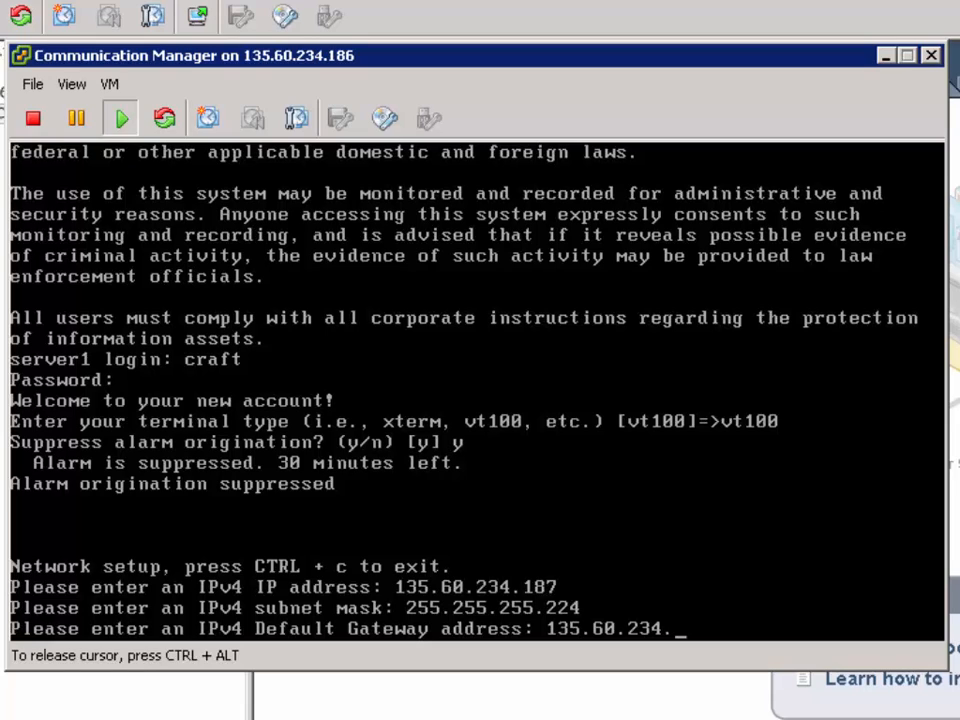
{"action": "type", "text": "190"}
{"action": "key", "text": "Return"}
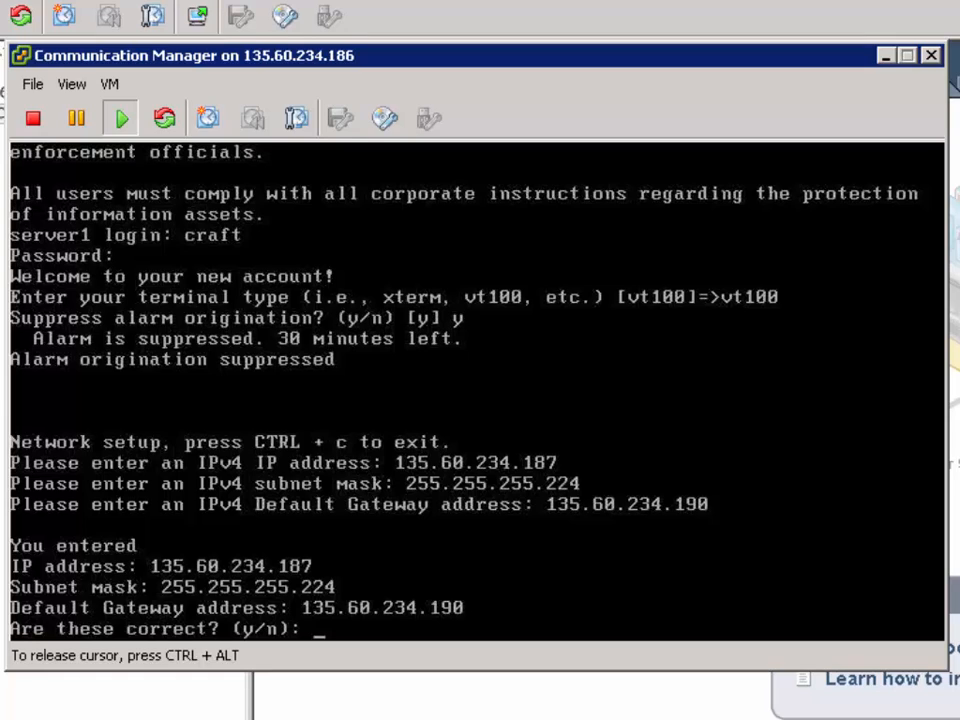
{"action": "type", "text": "y"}
{"action": "key", "text": "Return"}
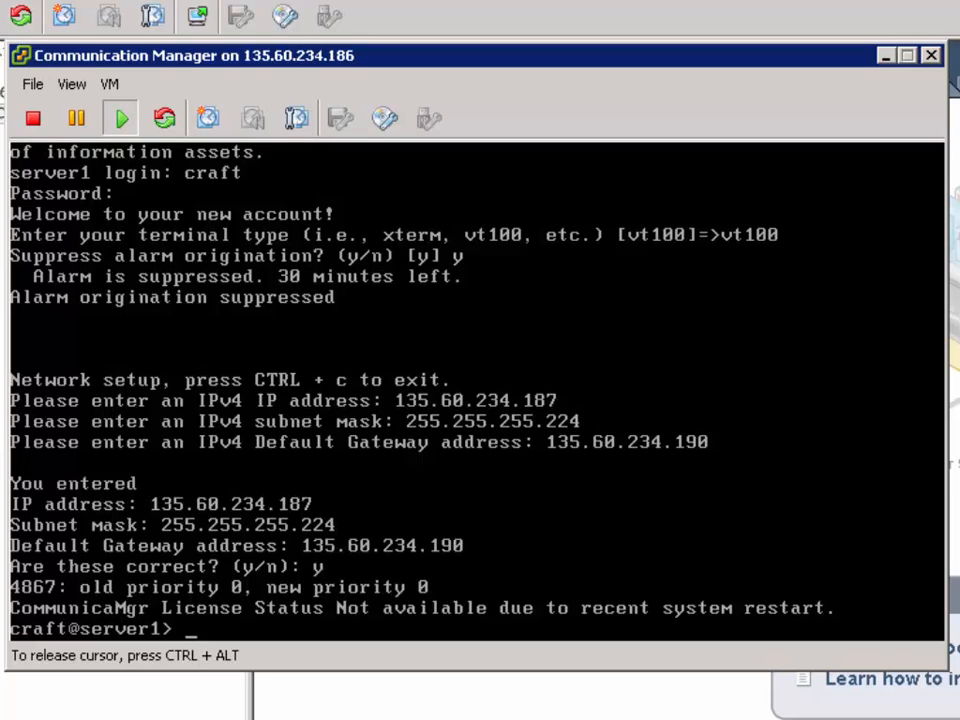
Run ifconfig on the Communication Manager console to check the network interface settings, and exit the craft session
{"action": "type", "text": "ifconfig"}
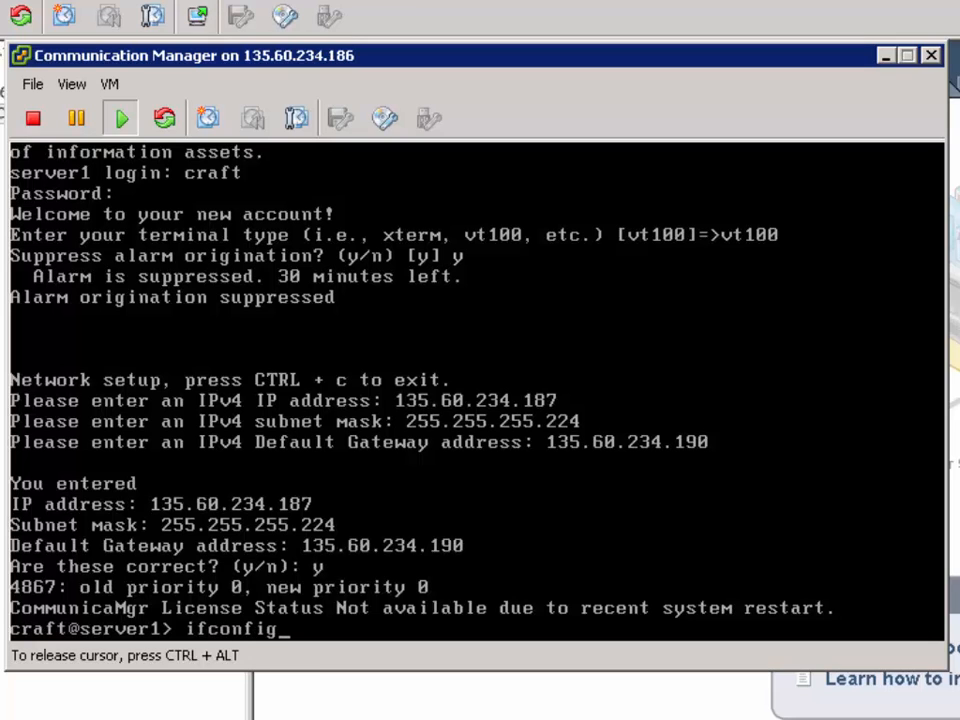
{"action": "key", "text": "Return"}
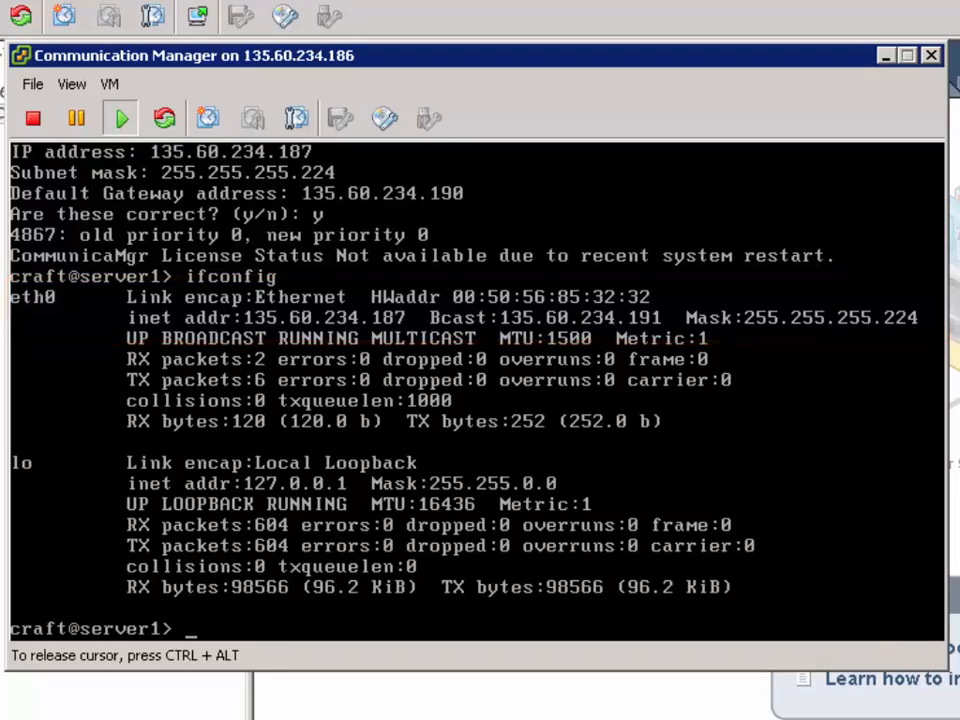
{"action": "type", "text": "exit"}
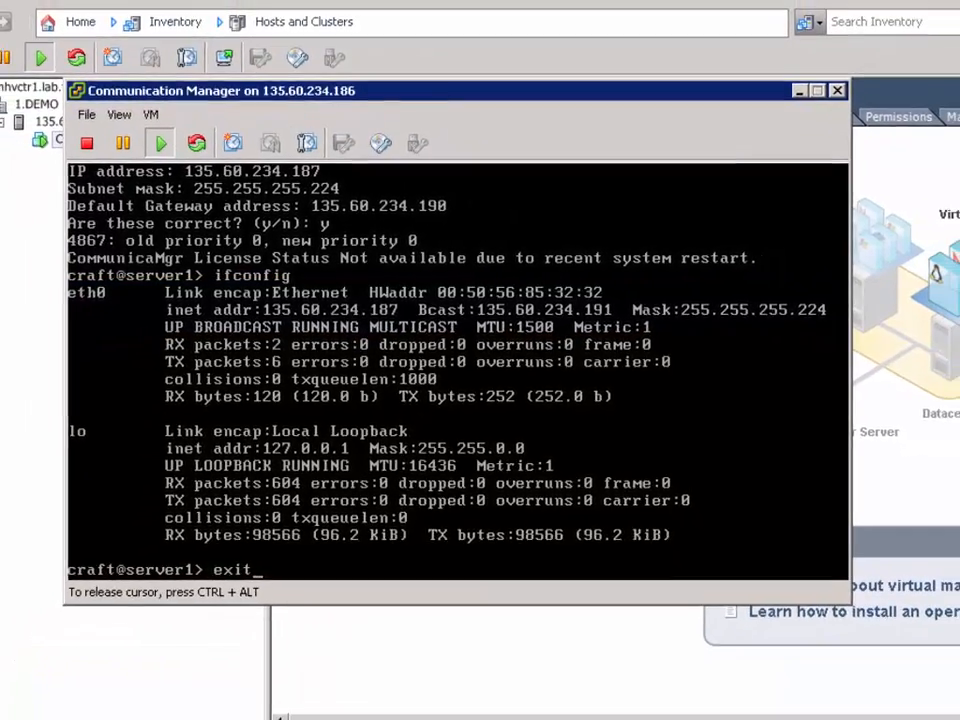
{"action": "key", "text": "Return"}
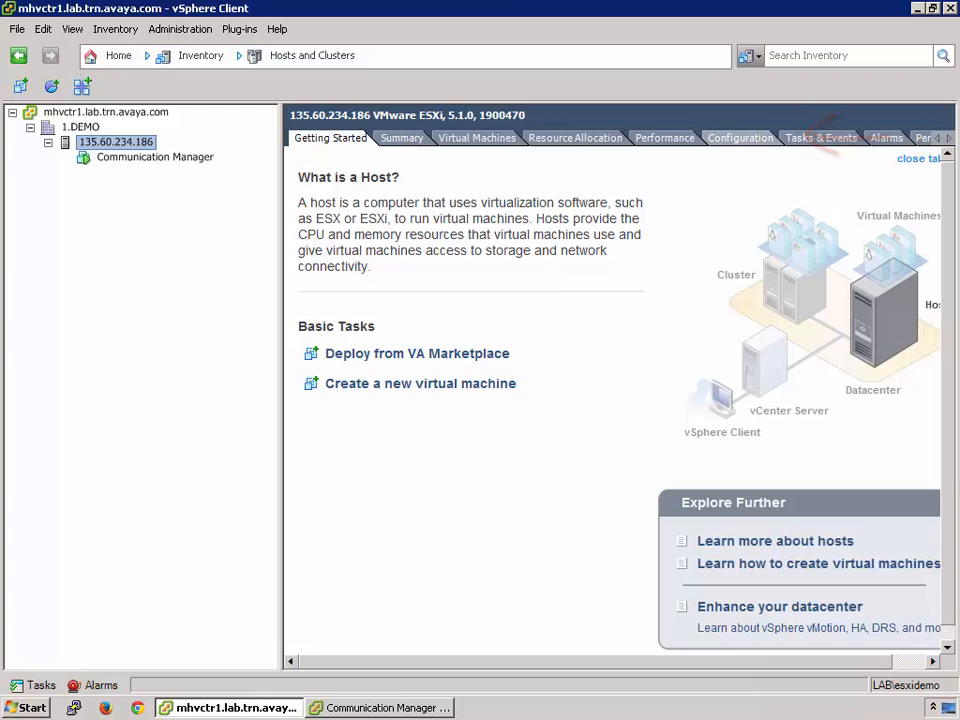
In the ESXi host's Virtual Machine Startup and Shutdown settings, move Communication Manager from Manual Startup to Automatic Startup and apply the change
{"action": "left_click", "coordinate": [740, 138]}
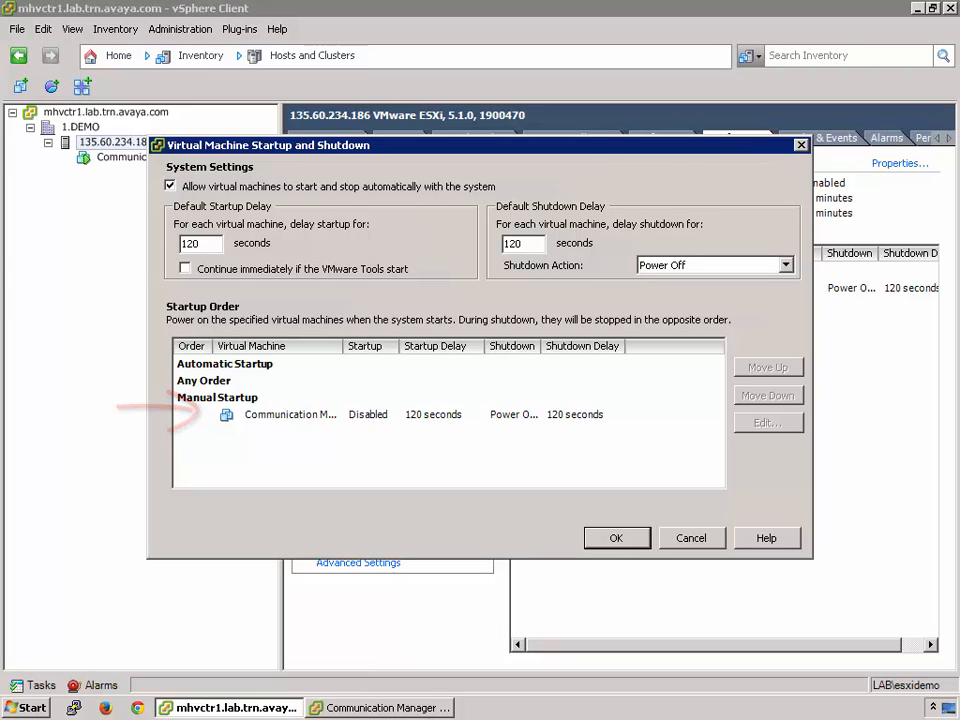
{"action": "left_click", "coordinate": [290, 415]}
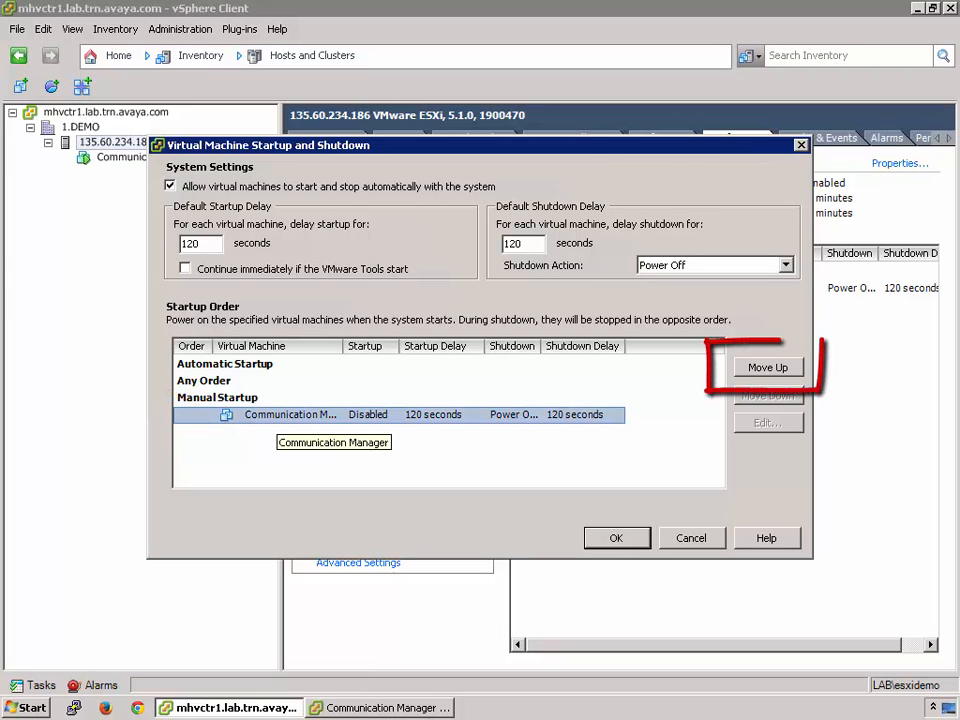
{"action": "left_click", "coordinate": [768, 367]}
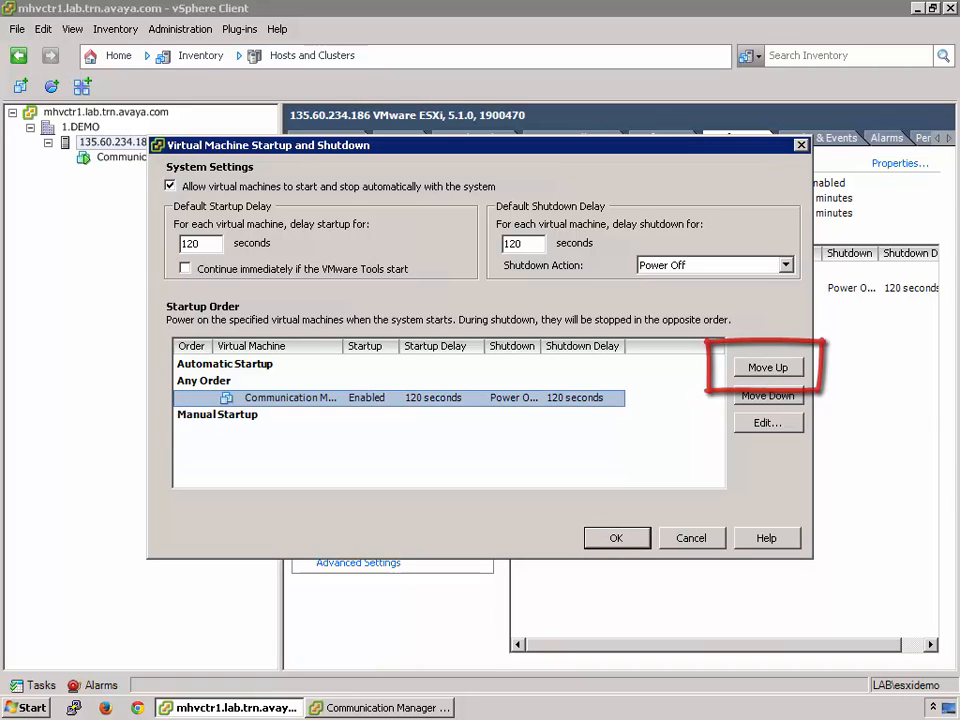
{"action": "left_click", "coordinate": [768, 367]}
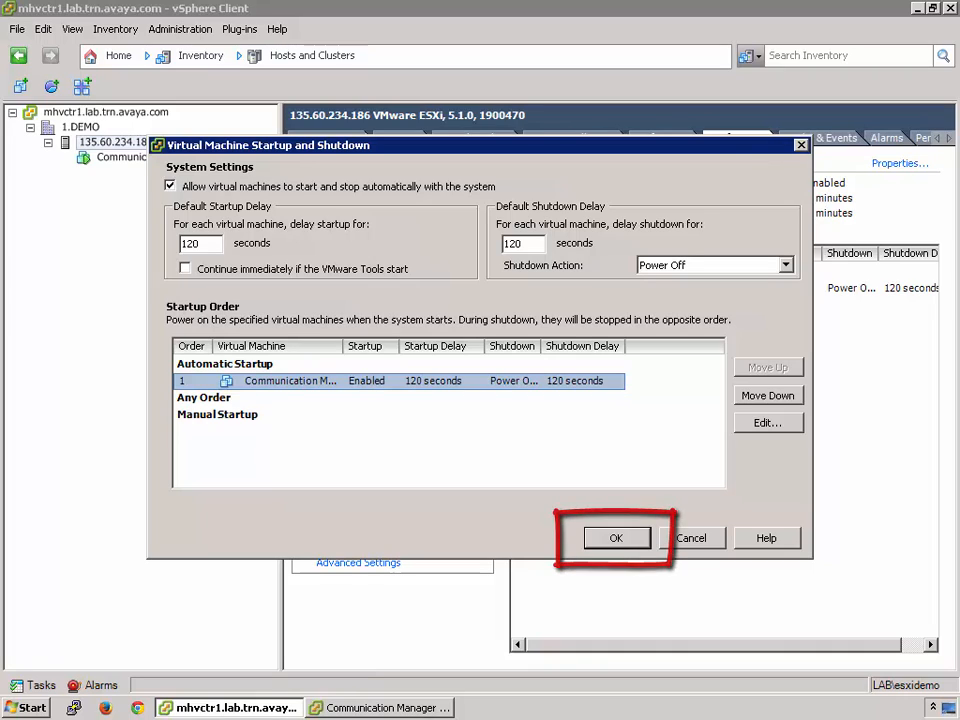
{"action": "left_click", "coordinate": [617, 538]}
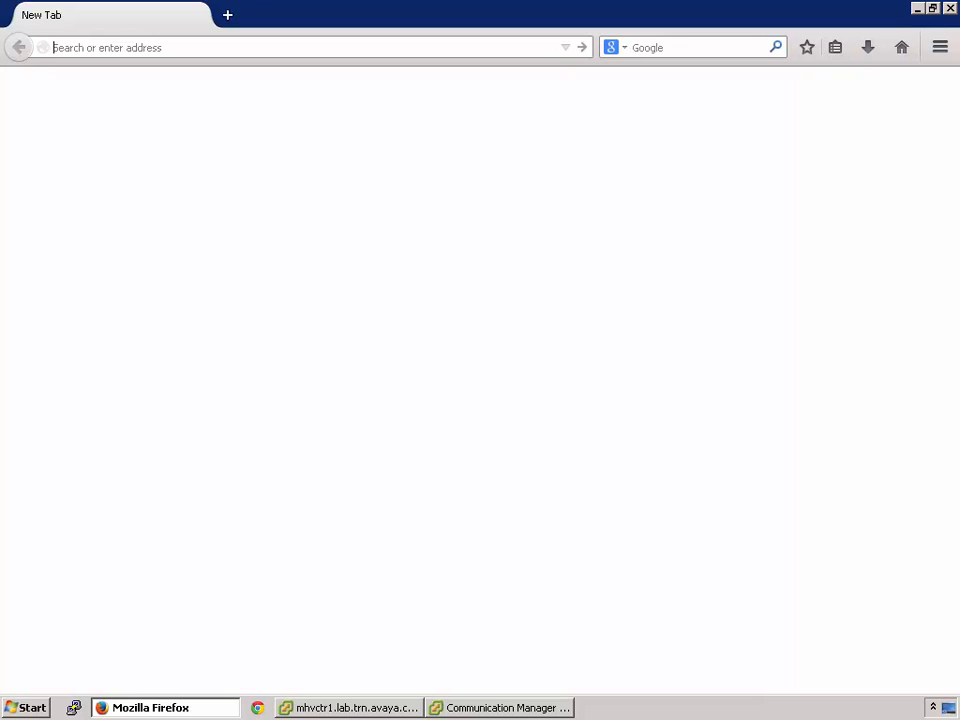
Switch to Firefox, open 135.60.234.187 and continue past the authorized-use notice to the System Management Interface logon
{"action": "type", "text": "135.60.234.187/"}
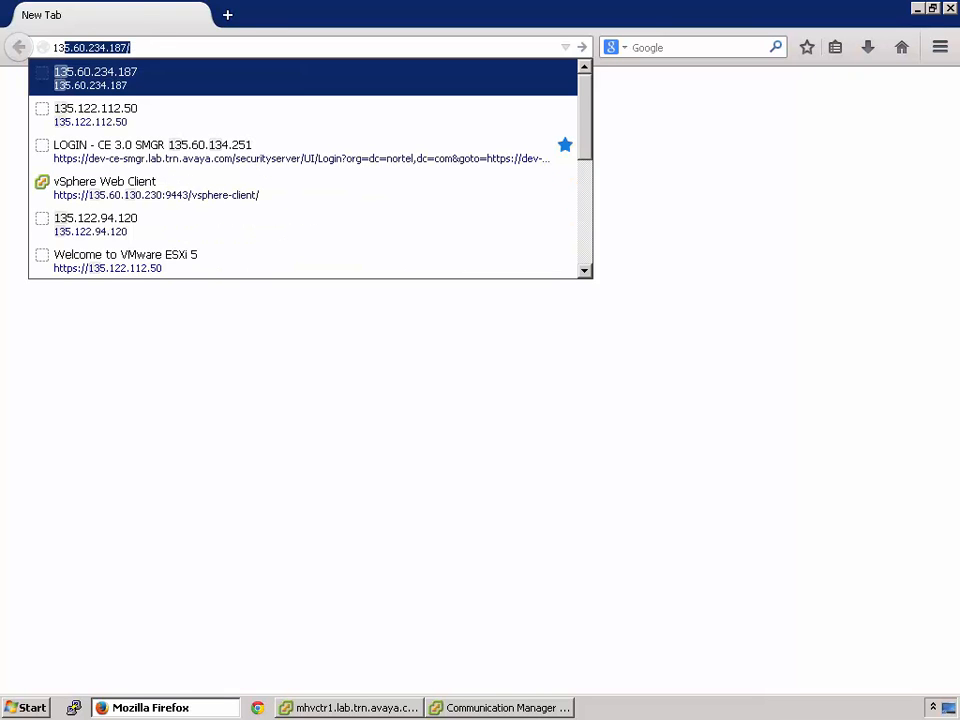
{"action": "key", "text": "Return"}
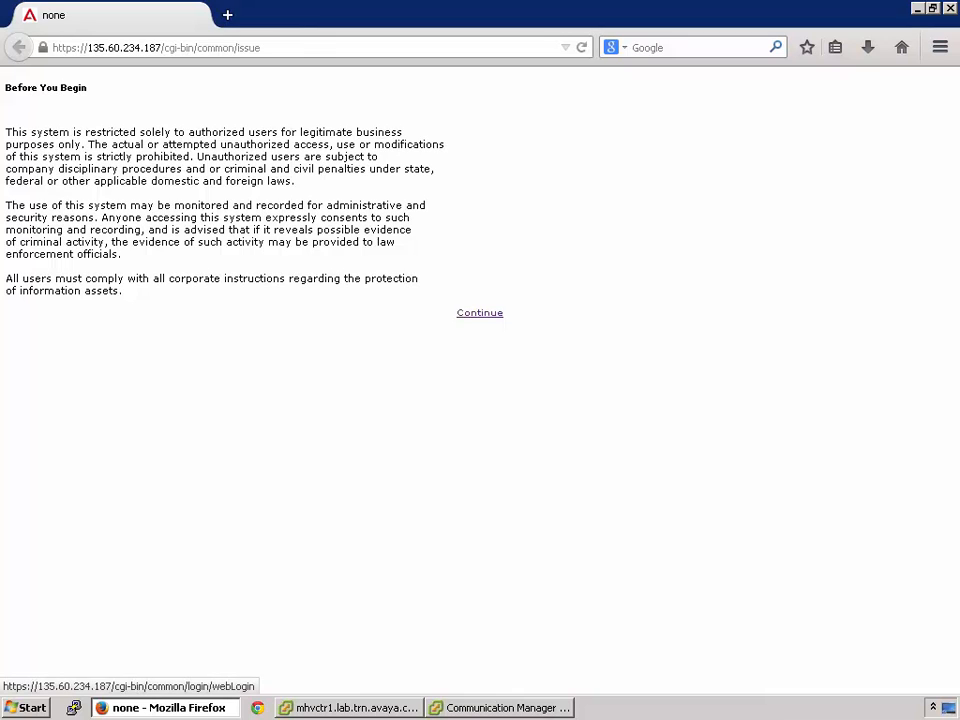
{"action": "left_click", "coordinate": [479, 313]}
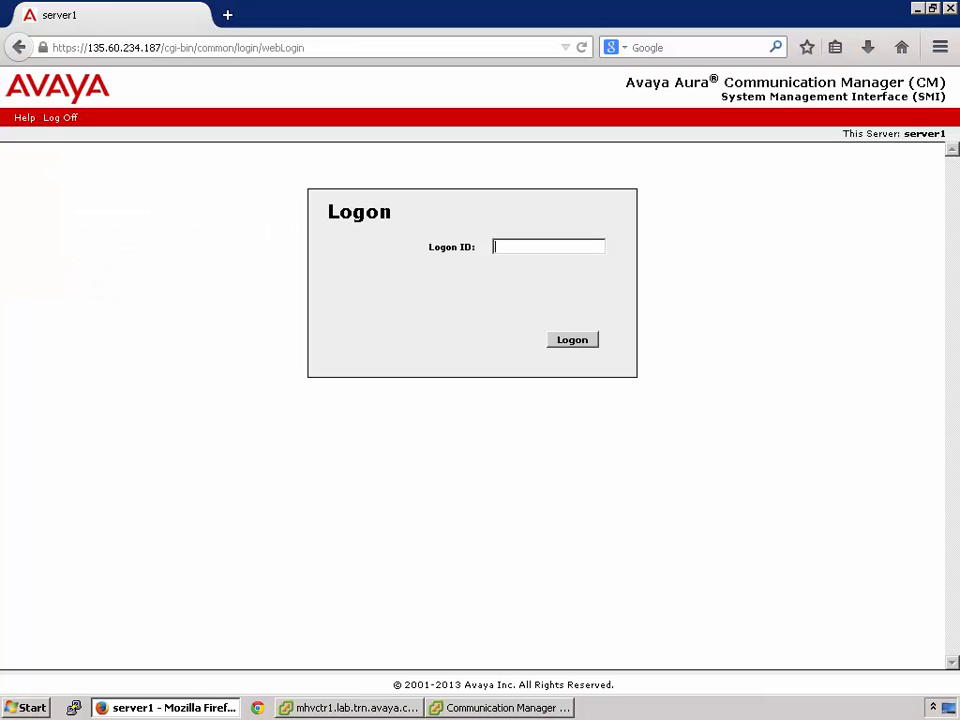
Log on to the System Management Interface with the Logon ID craft and the account password
{"action": "left_click", "coordinate": [548, 247]}
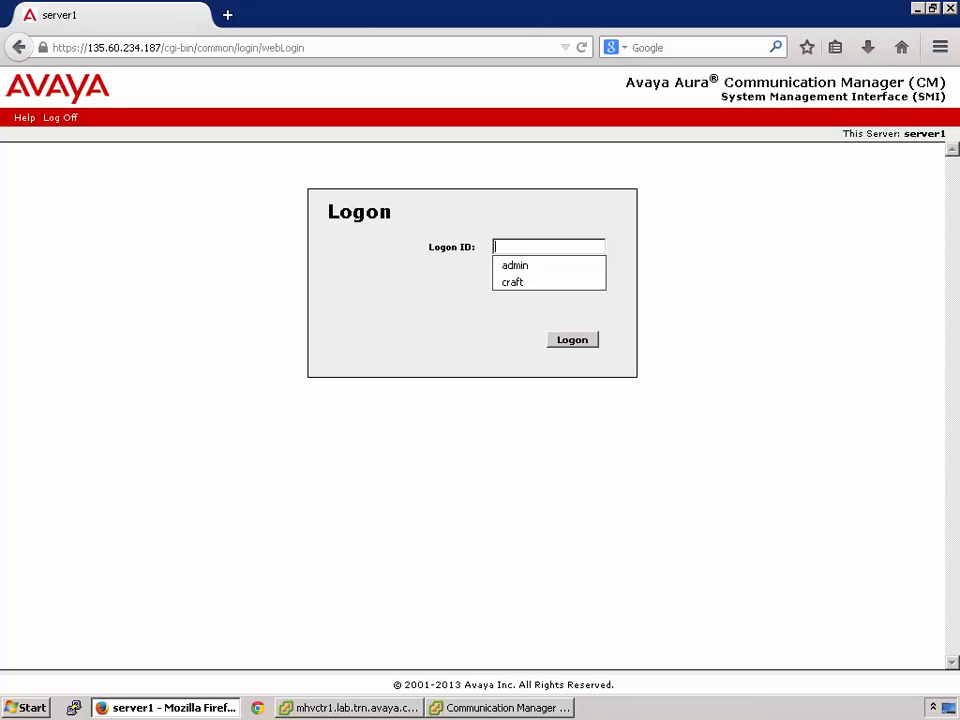
{"action": "key", "text": "Down"}
{"action": "key", "text": "Down"}
{"action": "key", "text": "Return"}
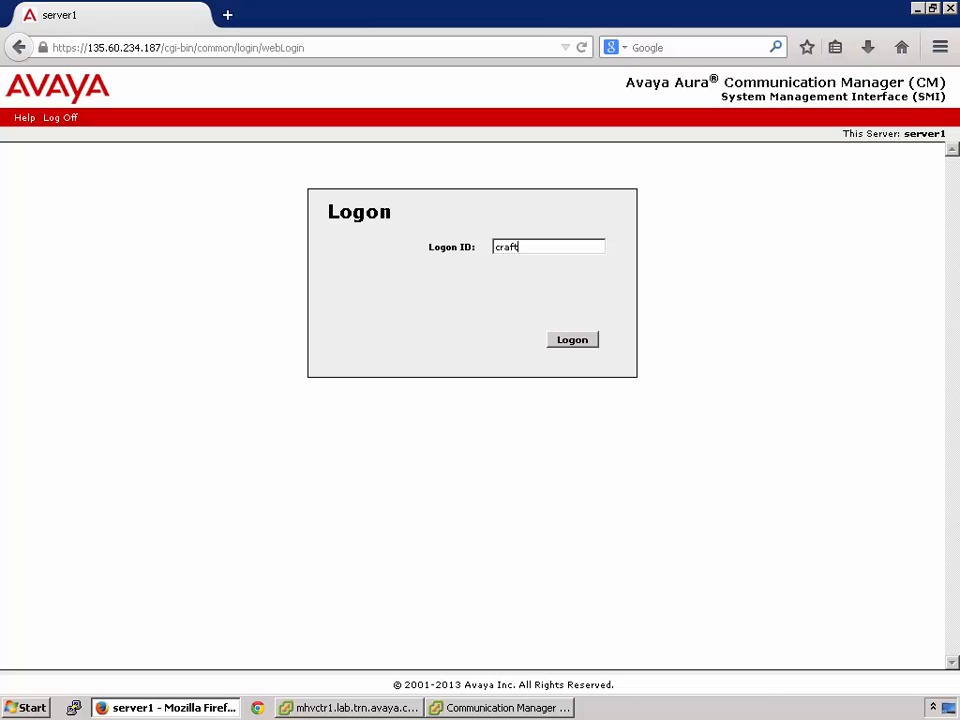
{"action": "key", "text": "Return"}
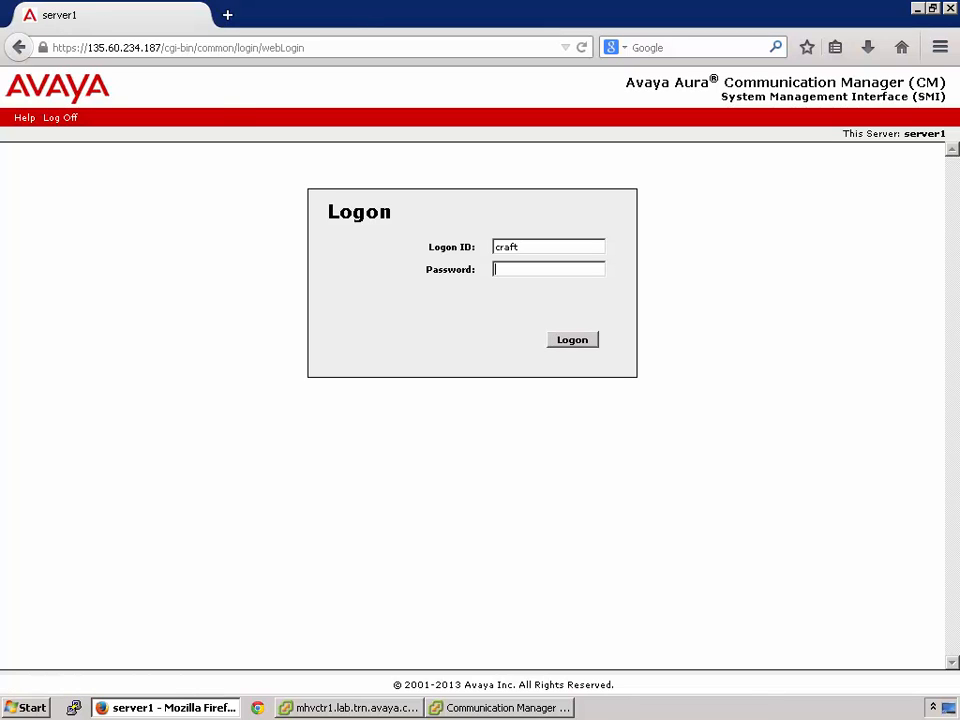
{"action": "type", "text": "*******"}
{"action": "key", "text": "Return"}
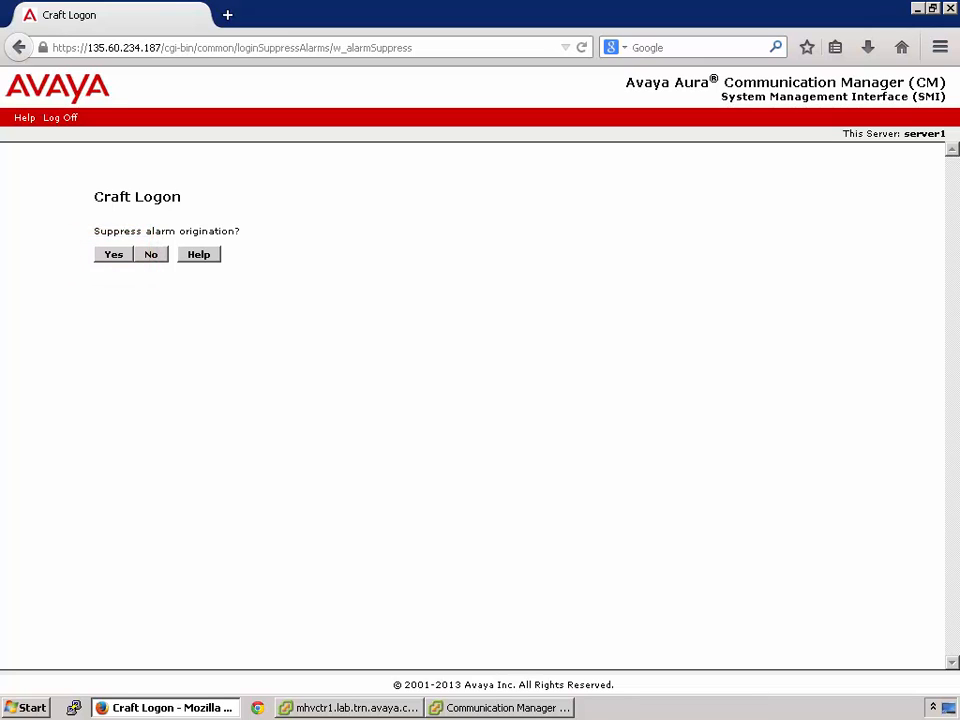
Choose Yes to suppress alarm origination and continue past the Messages page
{"action": "left_click", "coordinate": [113, 254]}
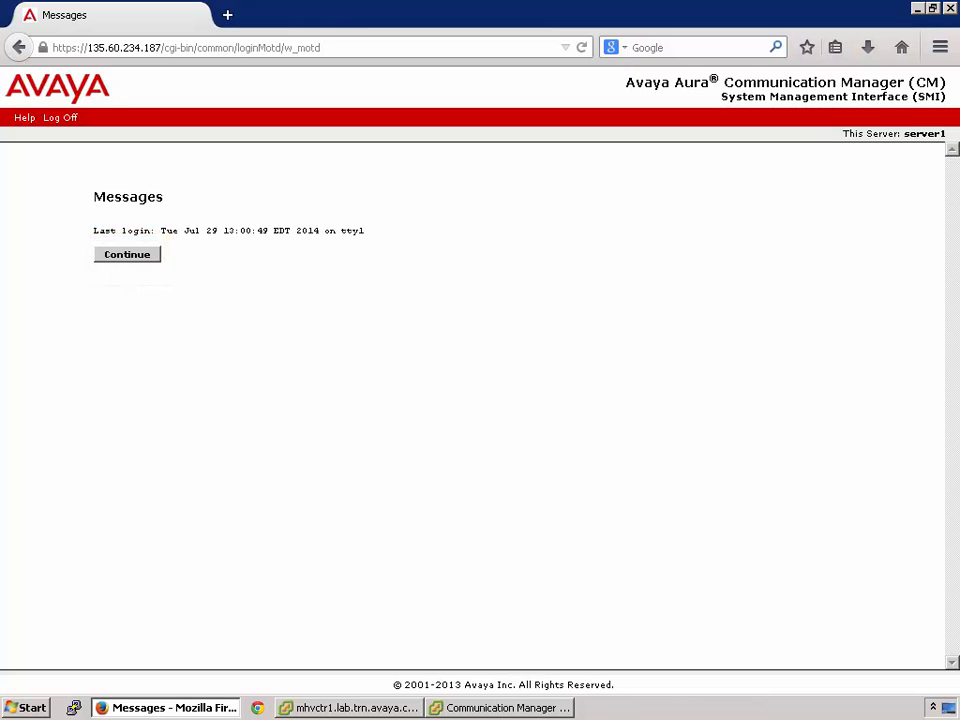
{"action": "left_click", "coordinate": [127, 254]}
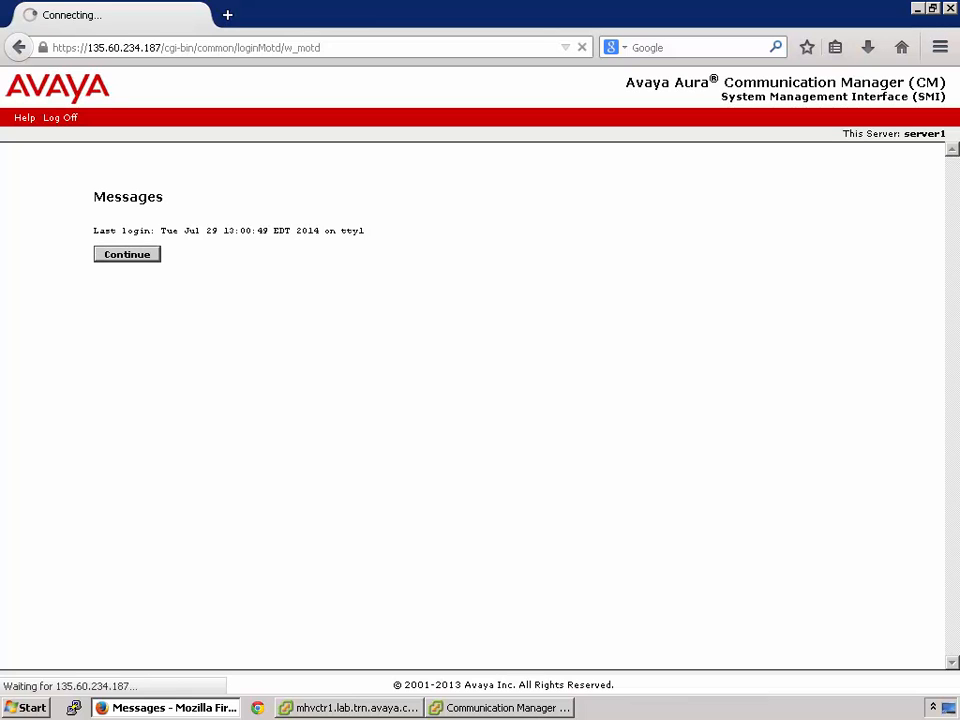